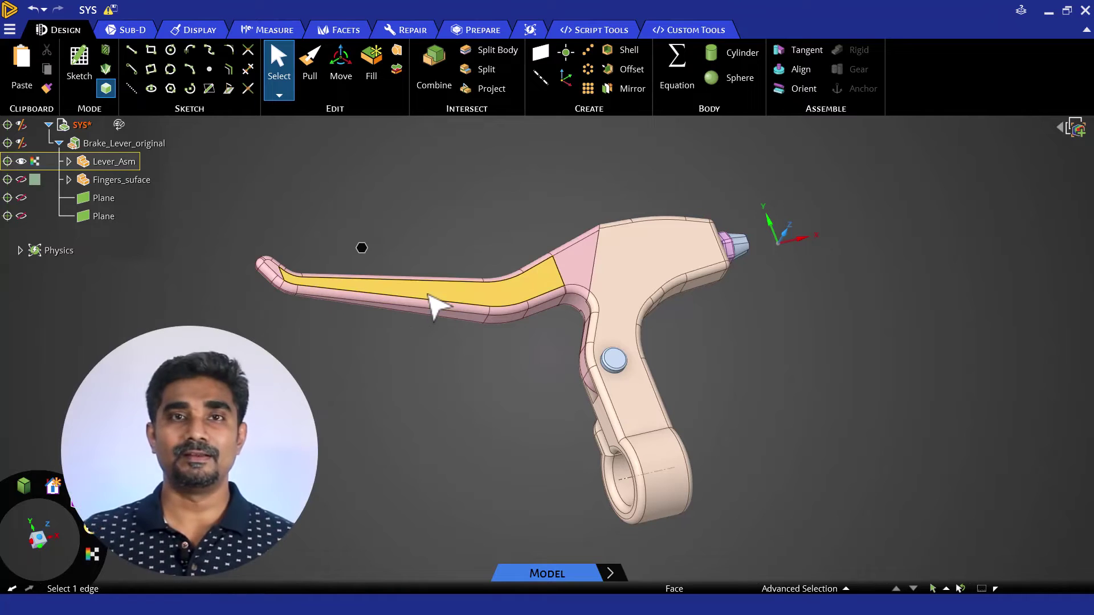
- Examine the lever body and the casing body of the brake assembly by selecting each in turn
{"action": "left_click", "coordinate": [430, 295]}
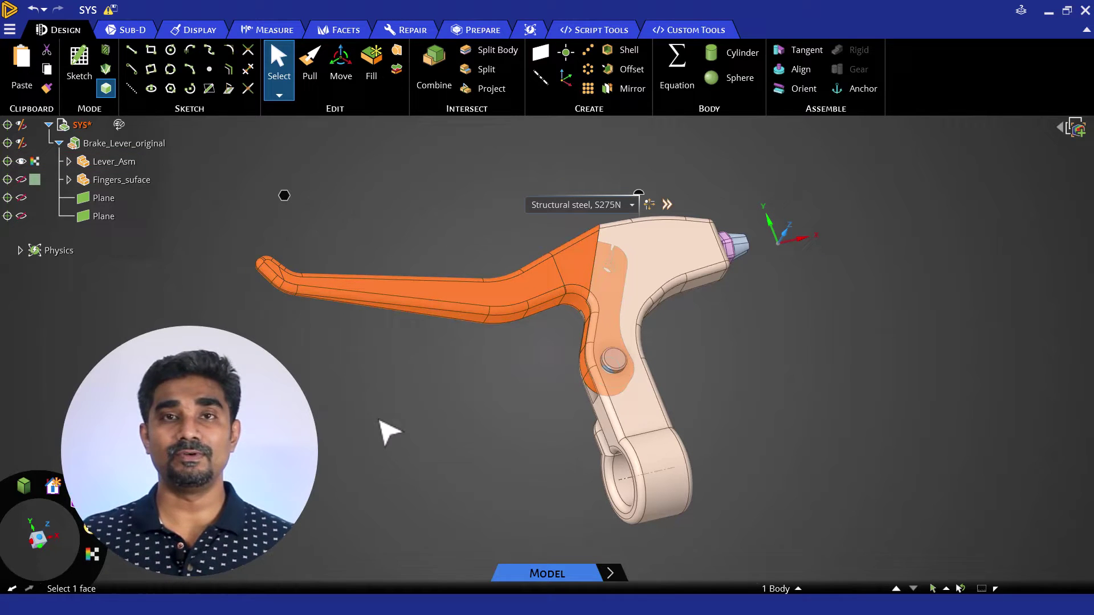
{"action": "left_click", "coordinate": [389, 433]}
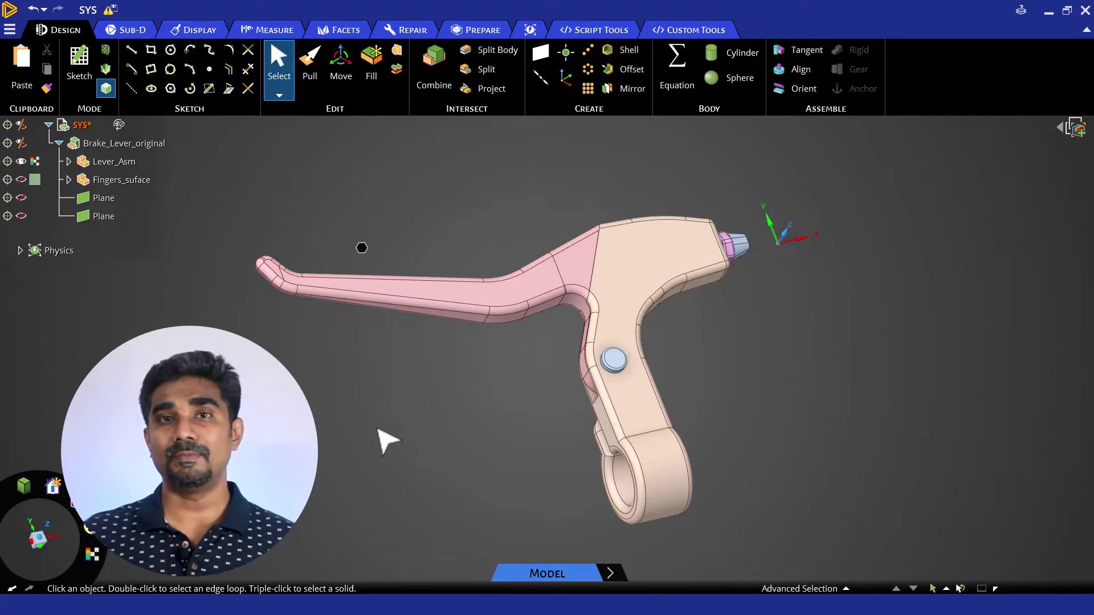
{"action": "triple_click", "coordinate": [651, 289]}
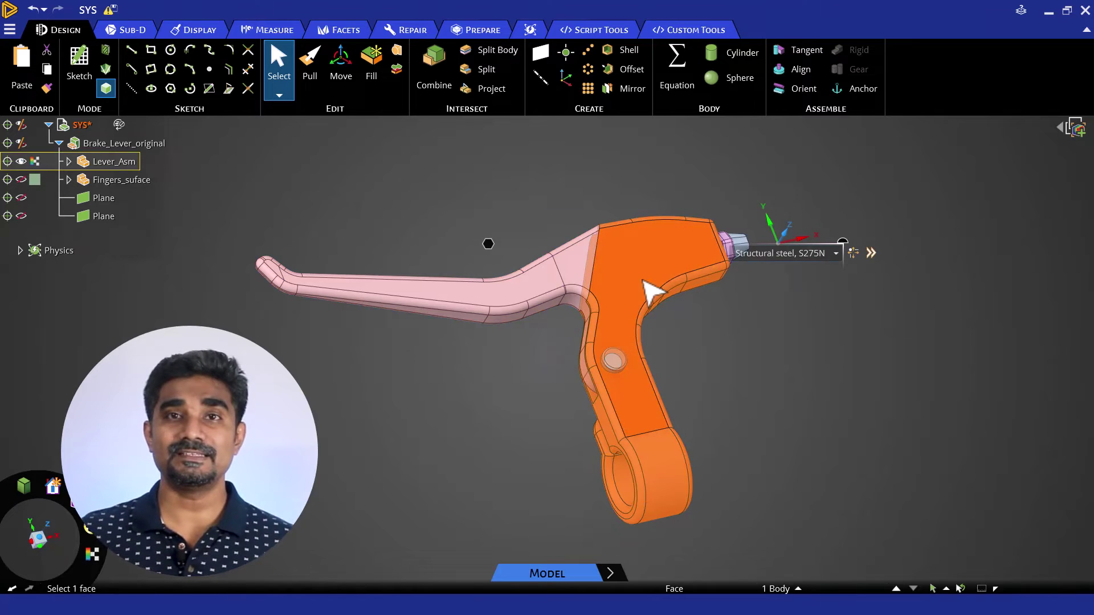
{"action": "left_click", "coordinate": [739, 457]}
- Hide the casing and examine how the lever's cable hole lines up with the cap nut's bore
{"action": "middle_click_drag", "start_coordinate": [740, 458], "coordinate": [625, 488]}
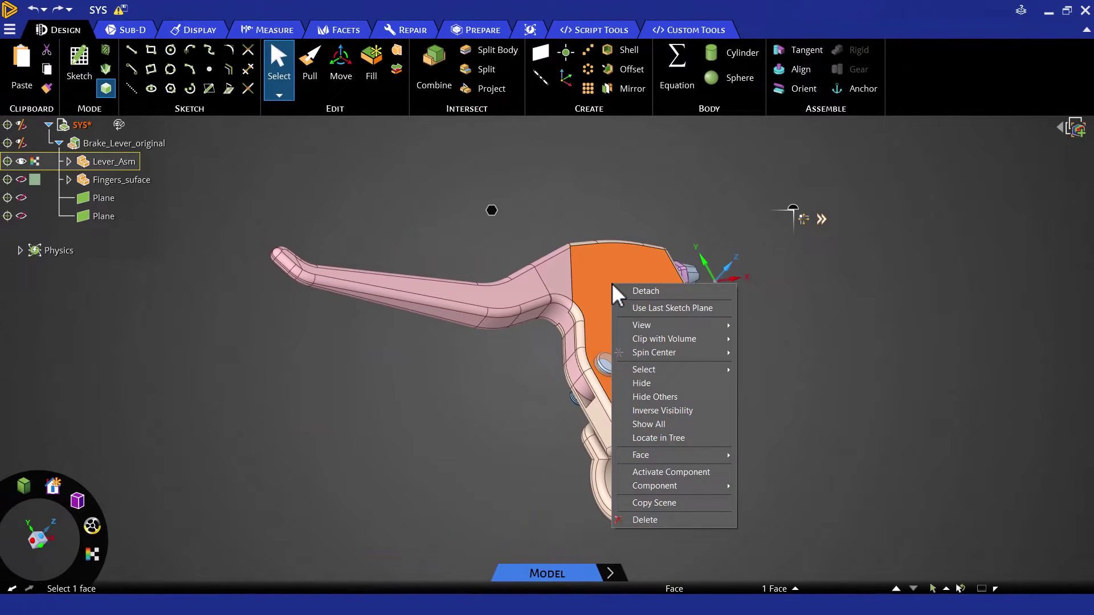
{"action": "left_click", "coordinate": [661, 383]}
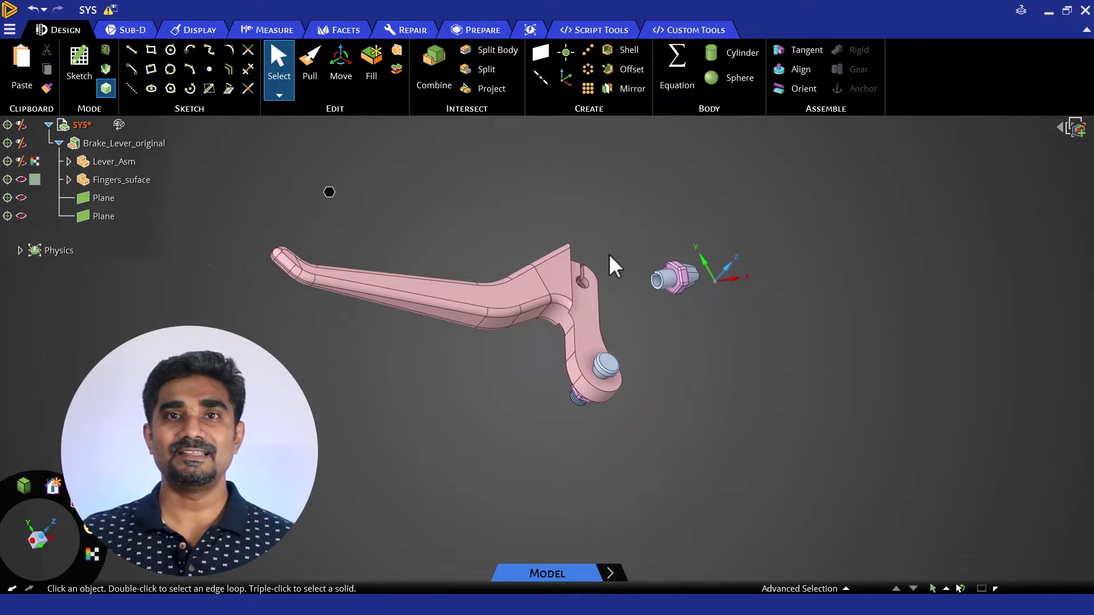
{"action": "scroll", "coordinate": [615, 251], "scroll_direction": "up", "scroll_amount": 5}
{"action": "scroll", "coordinate": [611, 256], "scroll_direction": "up", "scroll_amount": 2}
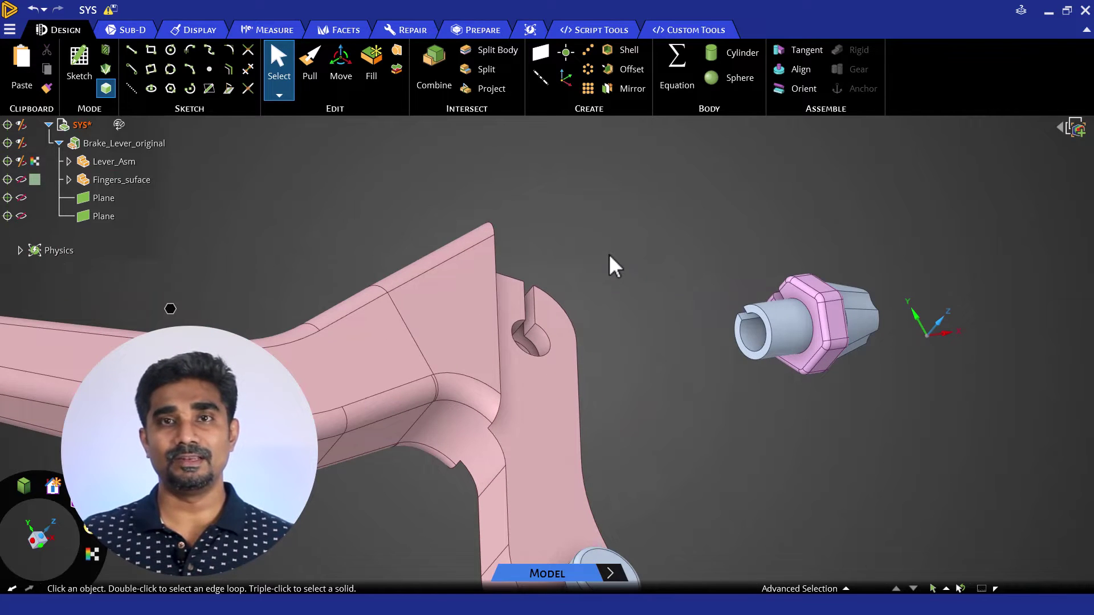
{"action": "left_click", "coordinate": [540, 341]}
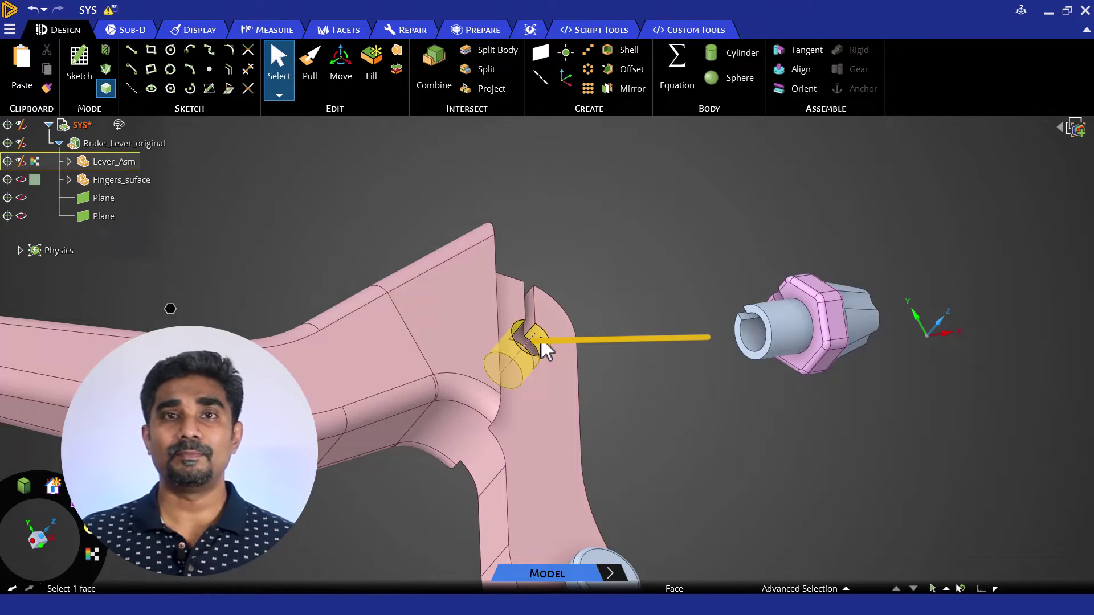
{"action": "left_click", "coordinate": [750, 342]}
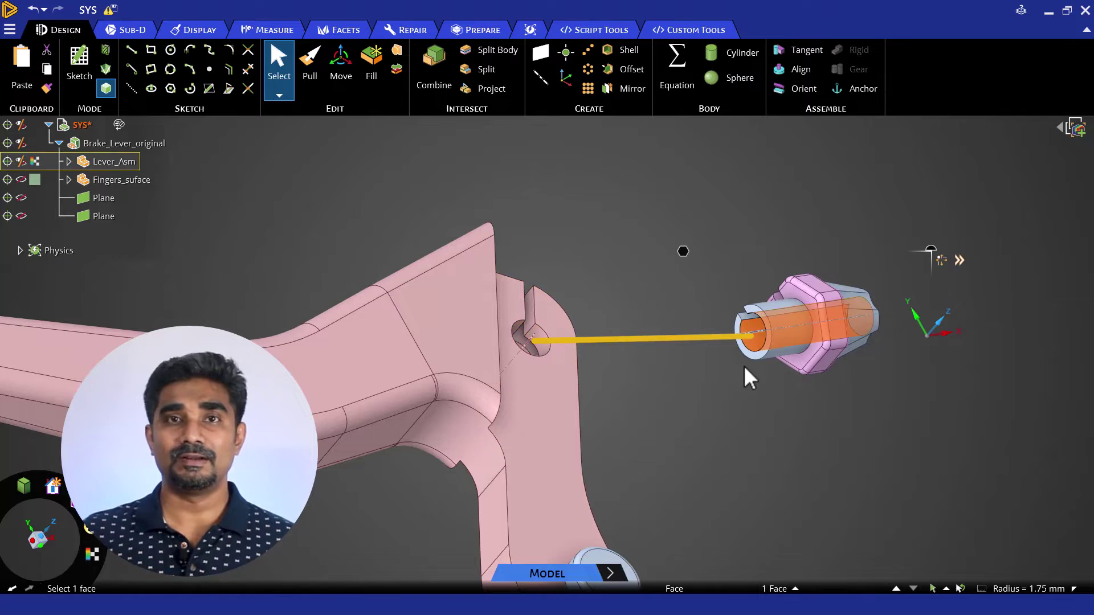
{"action": "key", "text": "Escape"}
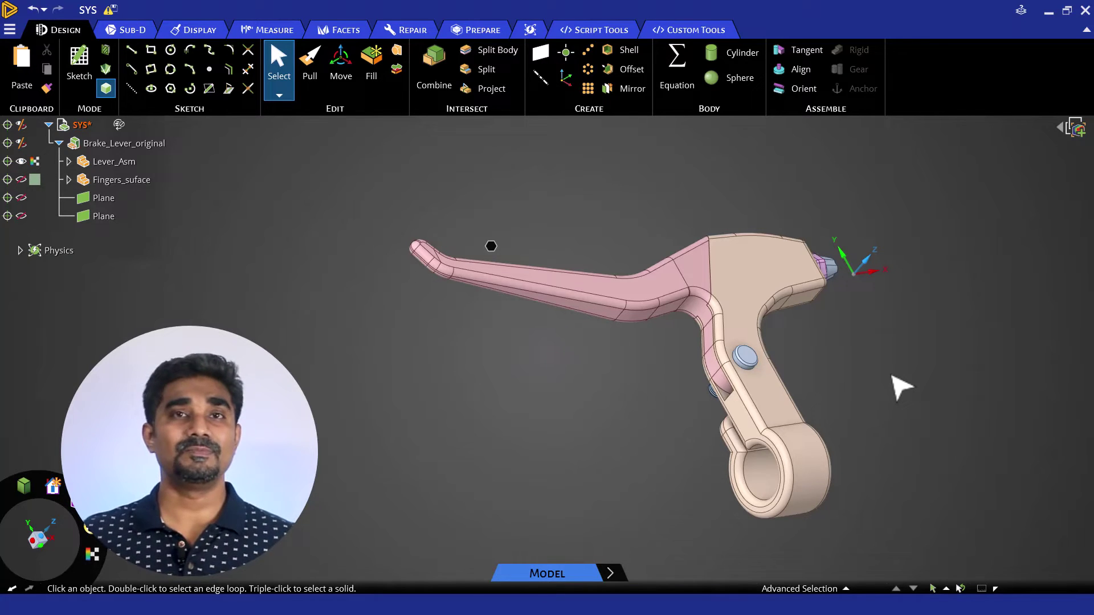
- Exclude the Casing body of Lever_Asm from the simulation and hide it
{"action": "left_click", "coordinate": [748, 289]}
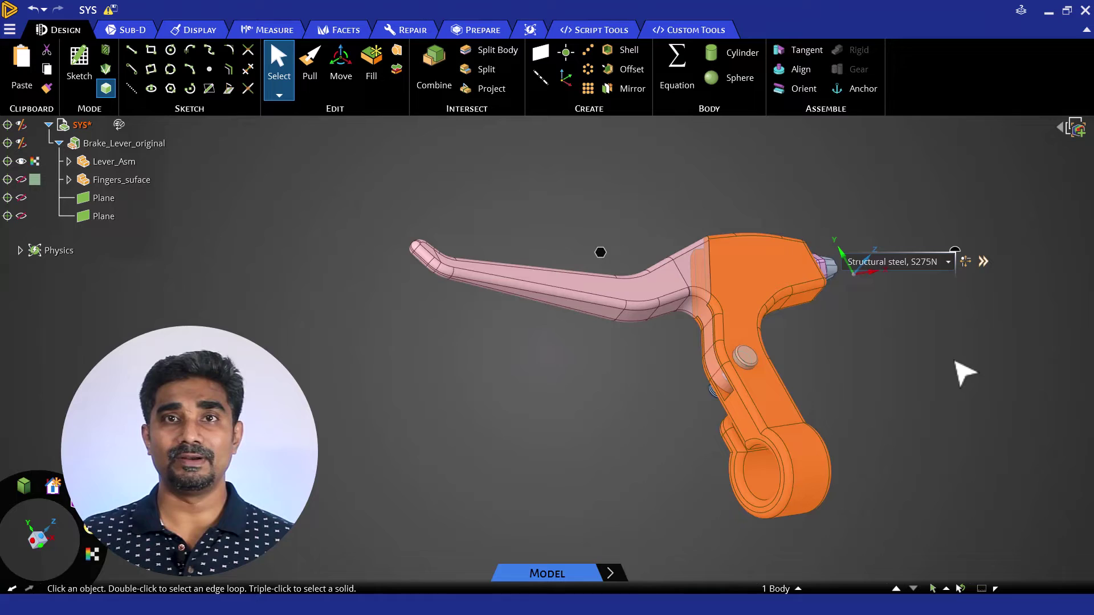
{"action": "key", "text": "Escape"}
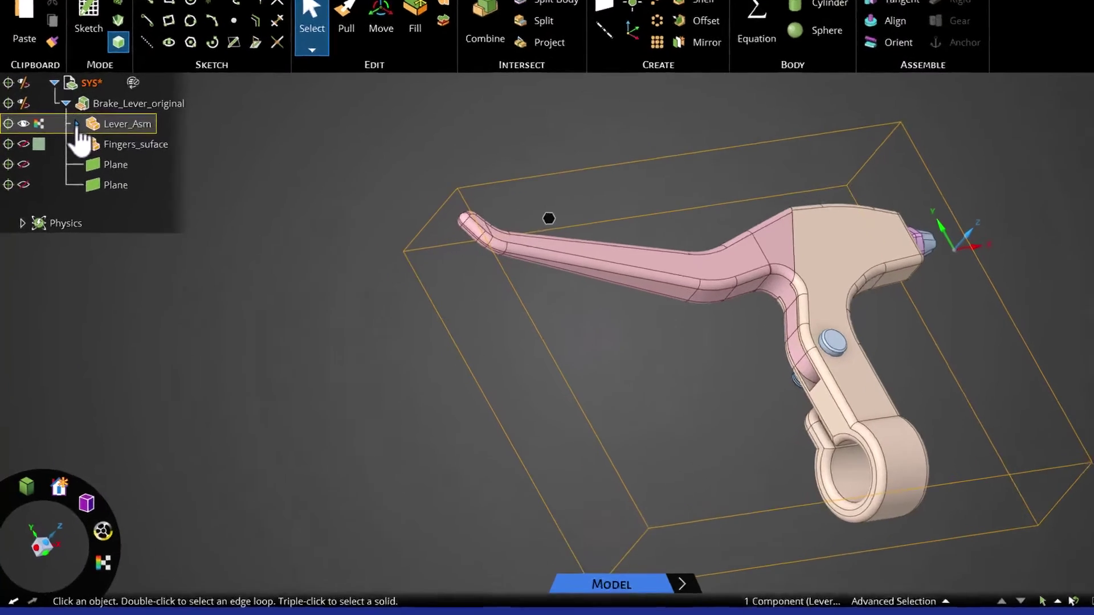
{"action": "left_click", "coordinate": [69, 163]}
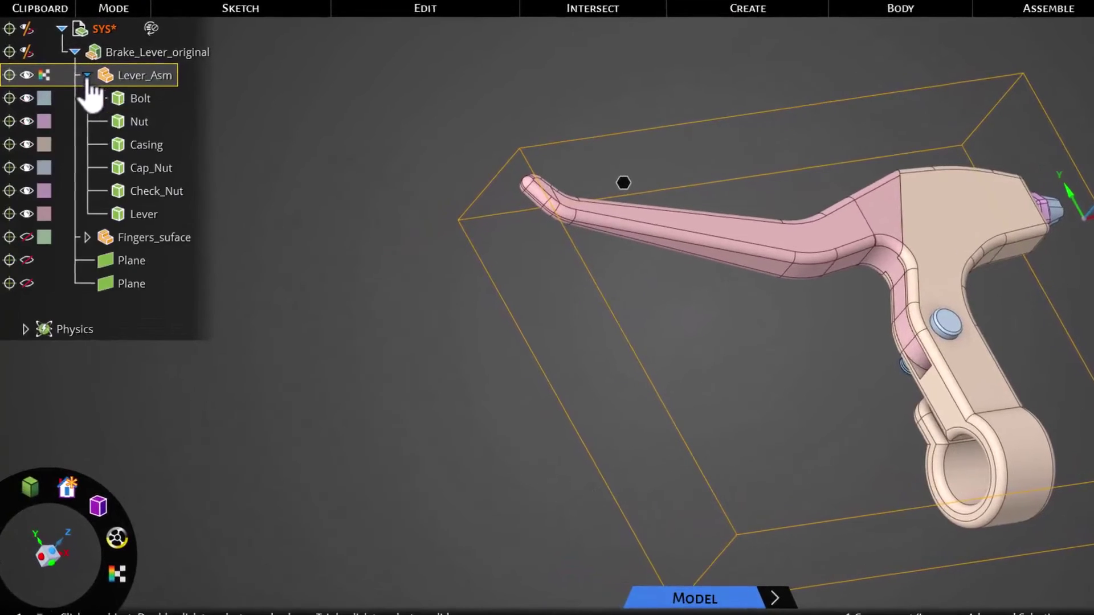
{"action": "left_click", "coordinate": [140, 147]}
{"action": "right_click", "coordinate": [139, 147]}
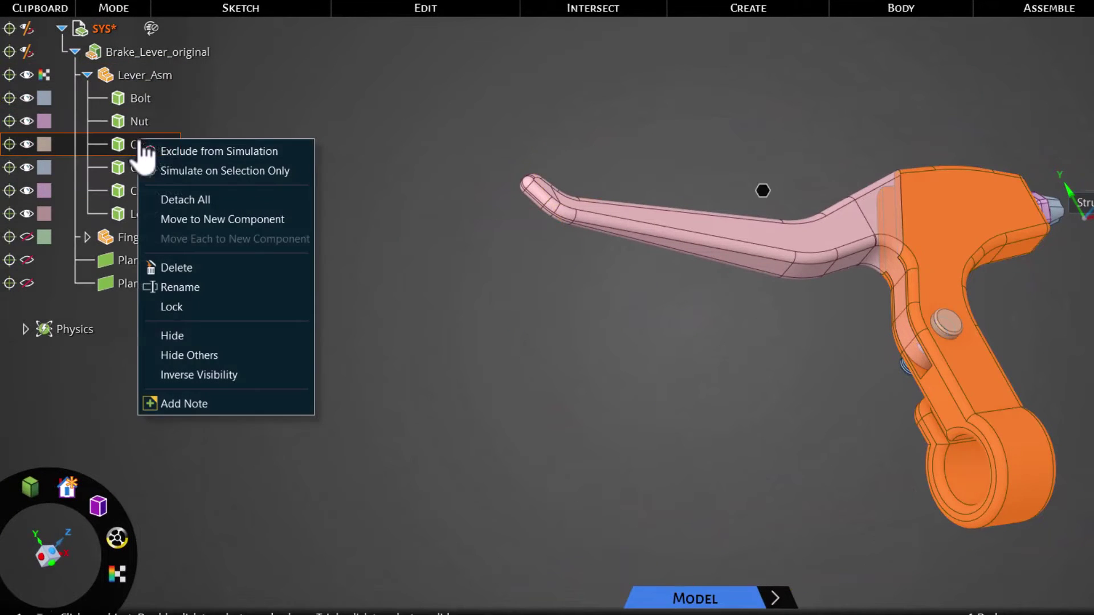
{"action": "left_click", "coordinate": [187, 152]}
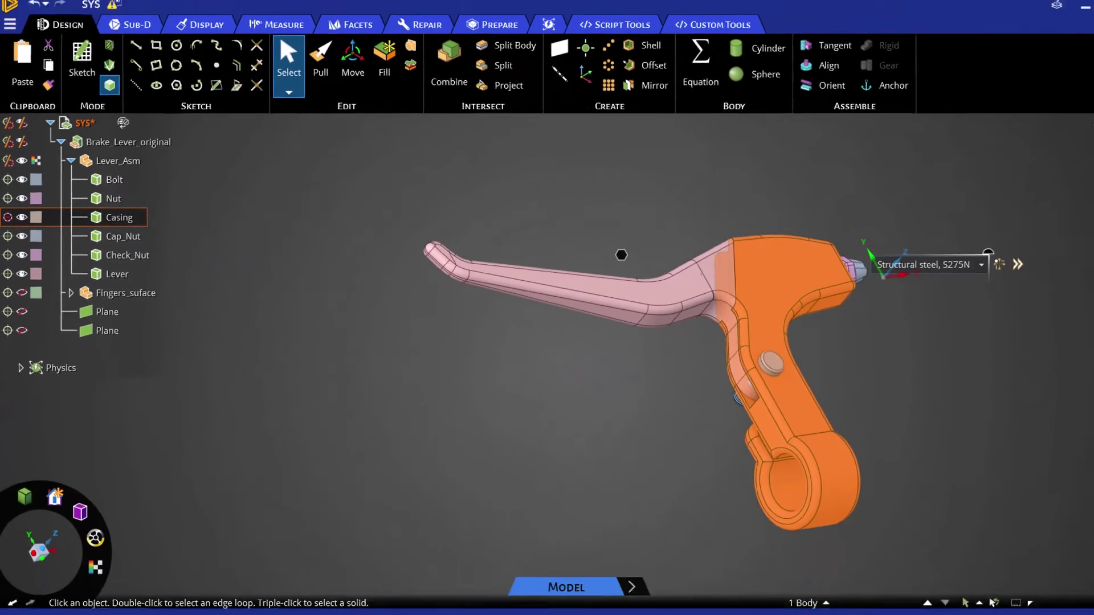
{"action": "right_click", "coordinate": [755, 271]}
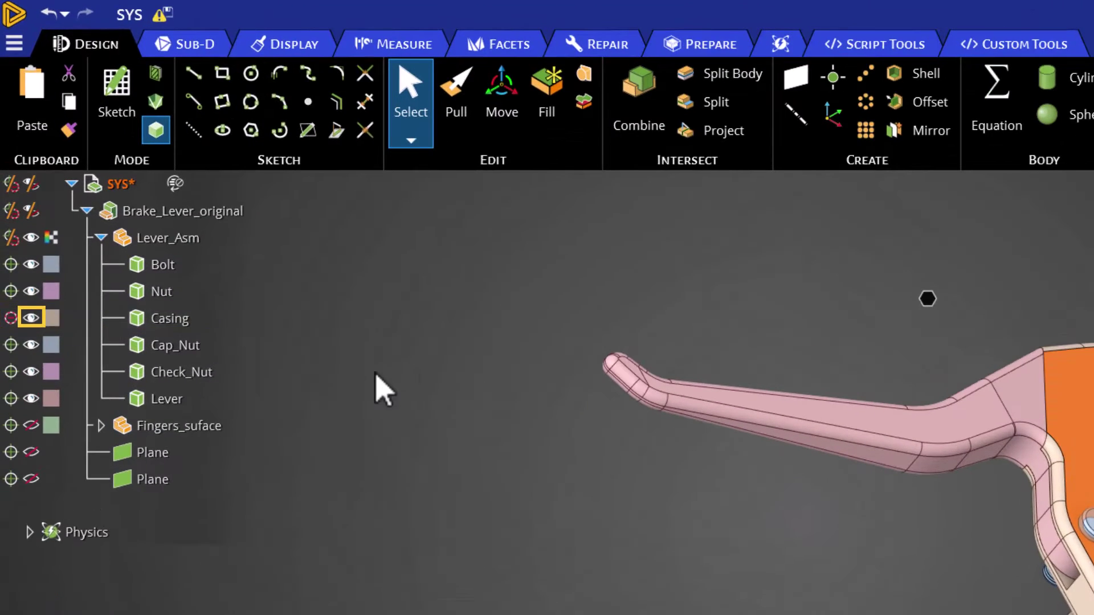
{"action": "left_click", "coordinate": [31, 318]}
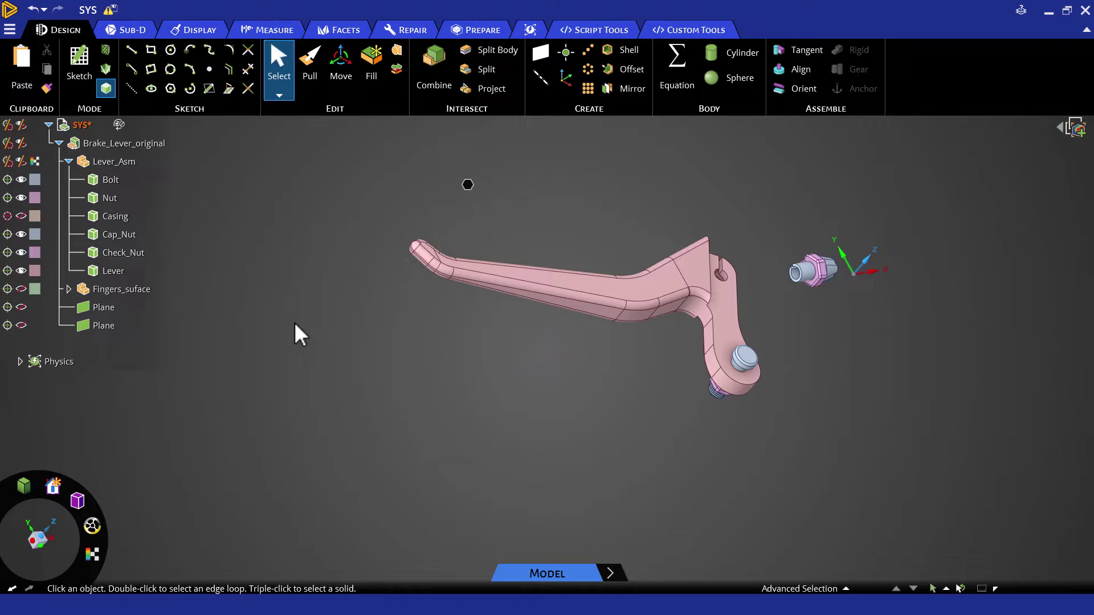
- Exclude the Cap_Nut and Check_Nut bodies from the simulation and hide both
{"action": "left_click", "coordinate": [807, 274]}
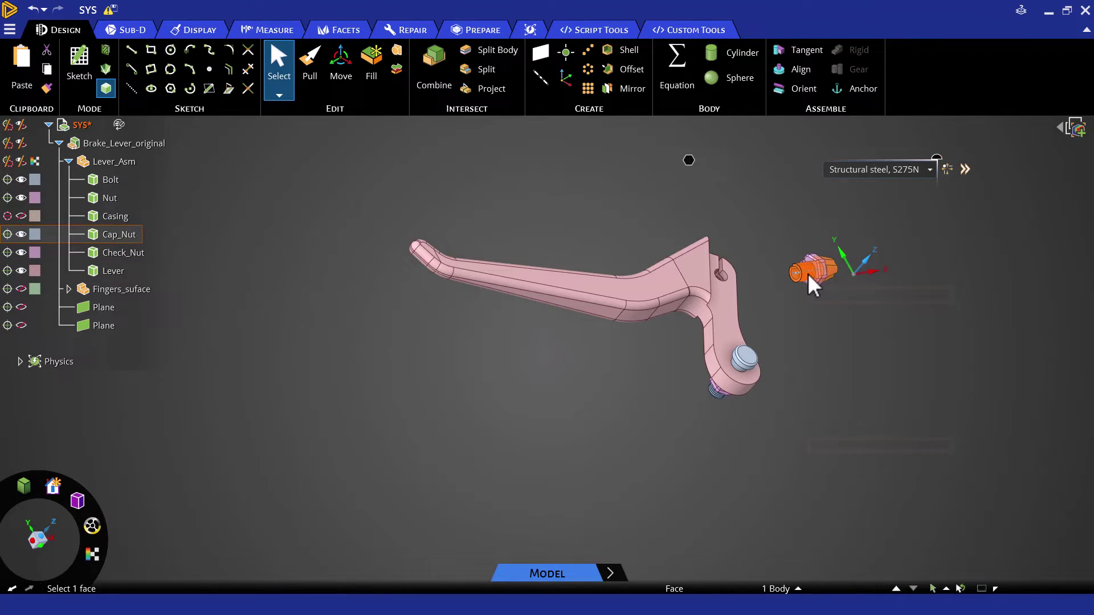
{"action": "right_click", "coordinate": [807, 272]}
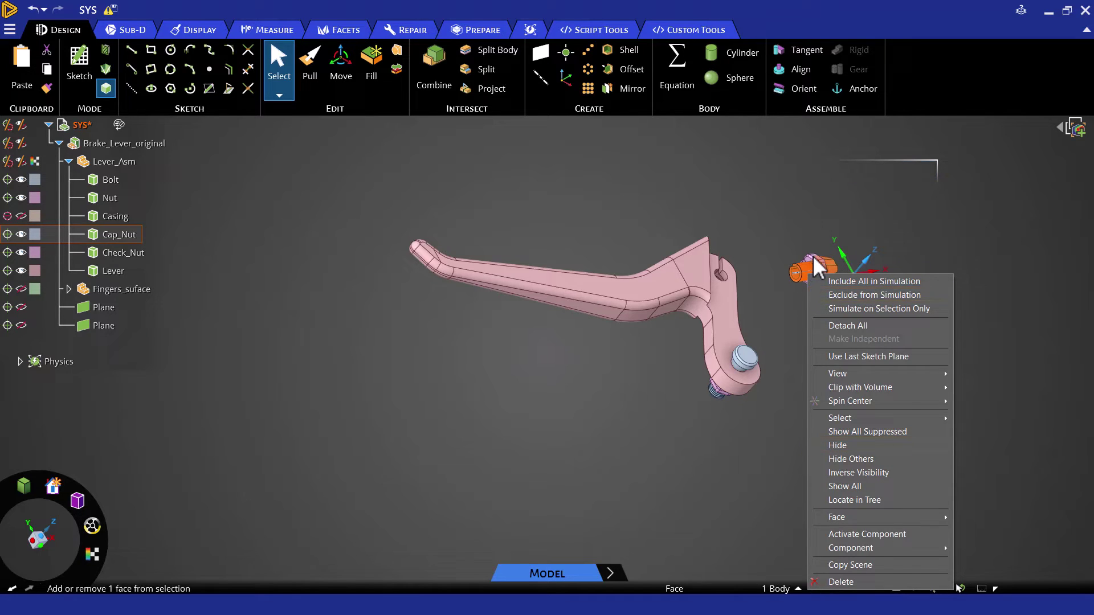
{"action": "left_click", "coordinate": [812, 291]}
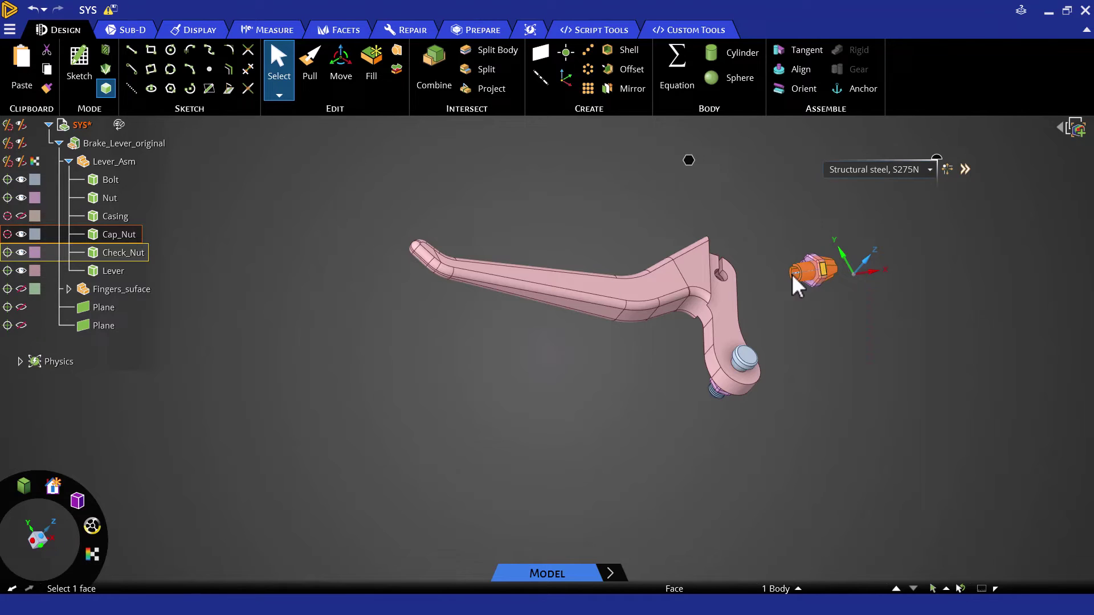
{"action": "left_click", "coordinate": [7, 253]}
{"action": "left_click", "coordinate": [21, 253]}
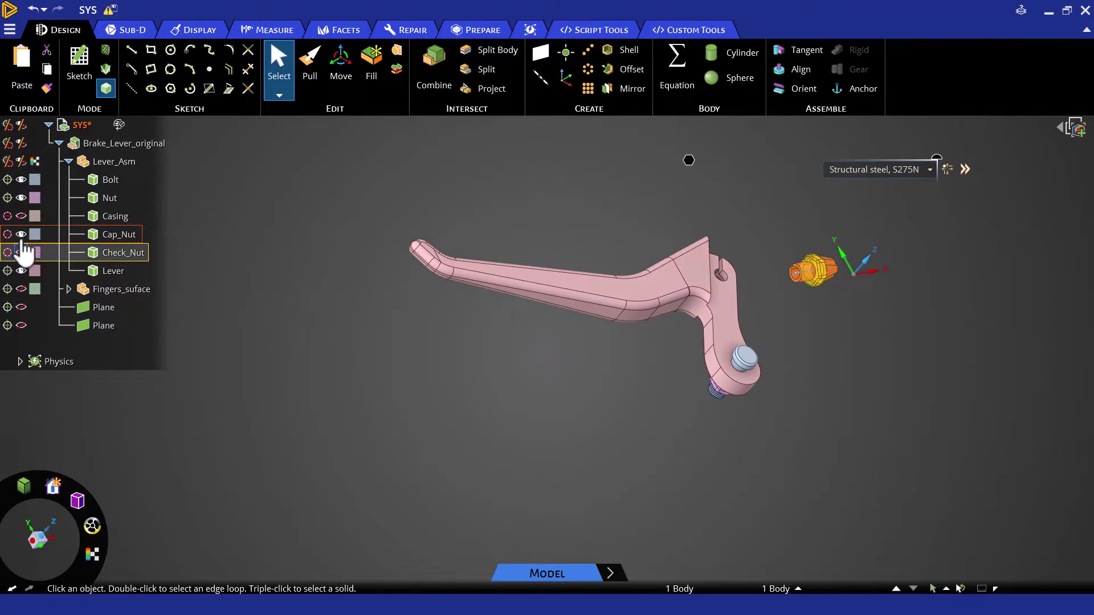
{"action": "left_click", "coordinate": [21, 234]}
{"action": "left_click", "coordinate": [310, 318]}
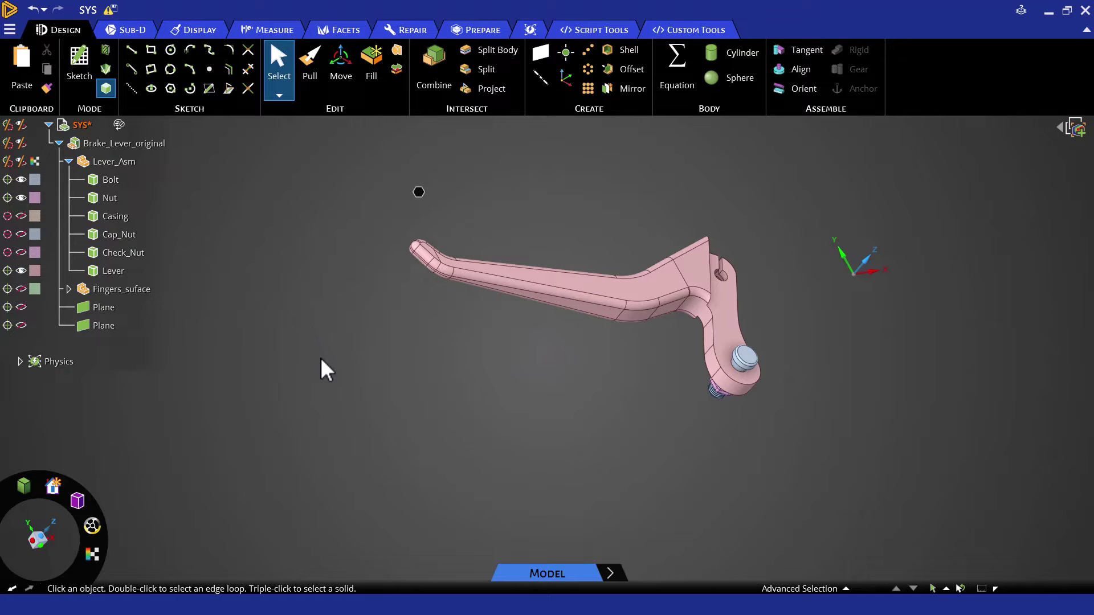
- Hide the lever to examine the pivot bolt and its nut up close
{"action": "middle_click_drag", "start_coordinate": [318, 360], "coordinate": [420, 350]}
{"action": "scroll", "coordinate": [507, 359], "scroll_direction": "up", "scroll_amount": 3}
{"action": "scroll", "coordinate": [507, 341], "scroll_direction": "up", "scroll_amount": 5}
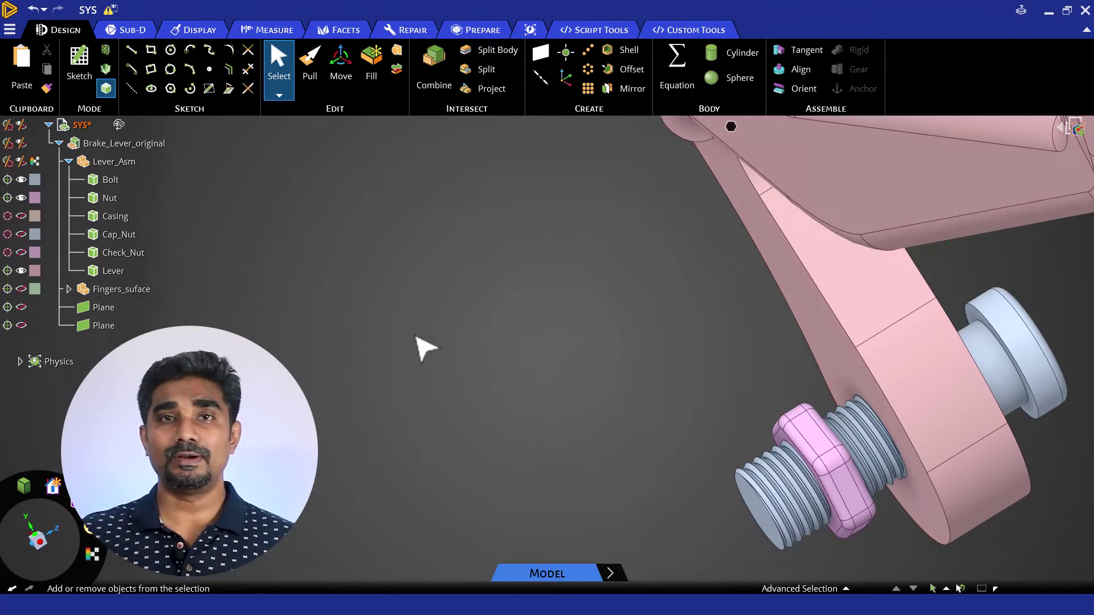
{"action": "left_click", "coordinate": [849, 304]}
{"action": "right_click", "coordinate": [852, 303]}
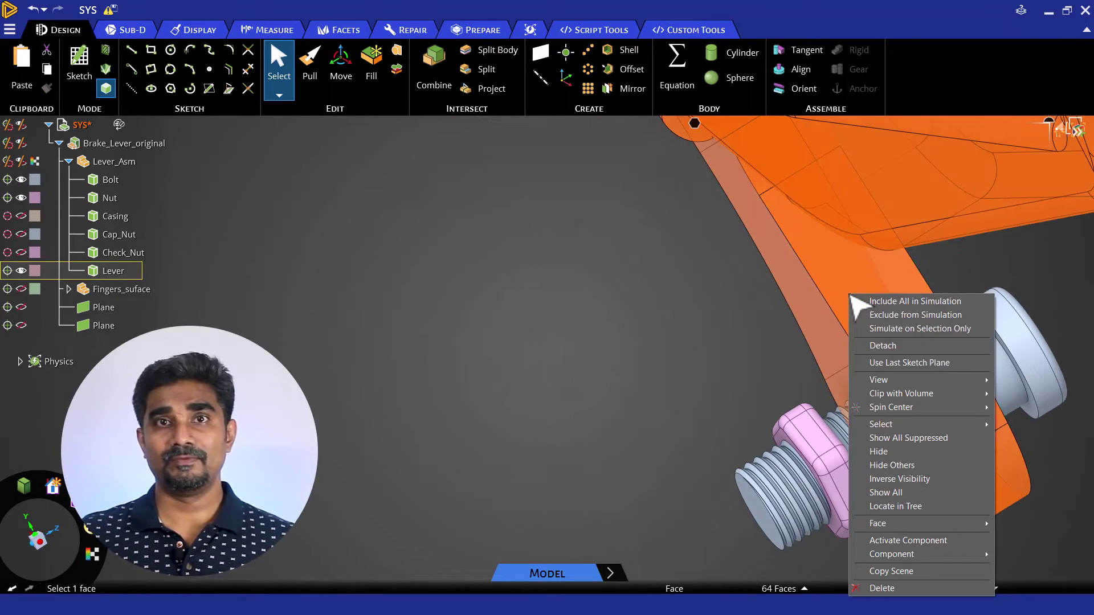
{"action": "left_click", "coordinate": [890, 444]}
{"action": "middle_click_drag", "start_coordinate": [740, 368], "coordinate": [432, 296], "text": "shift"}
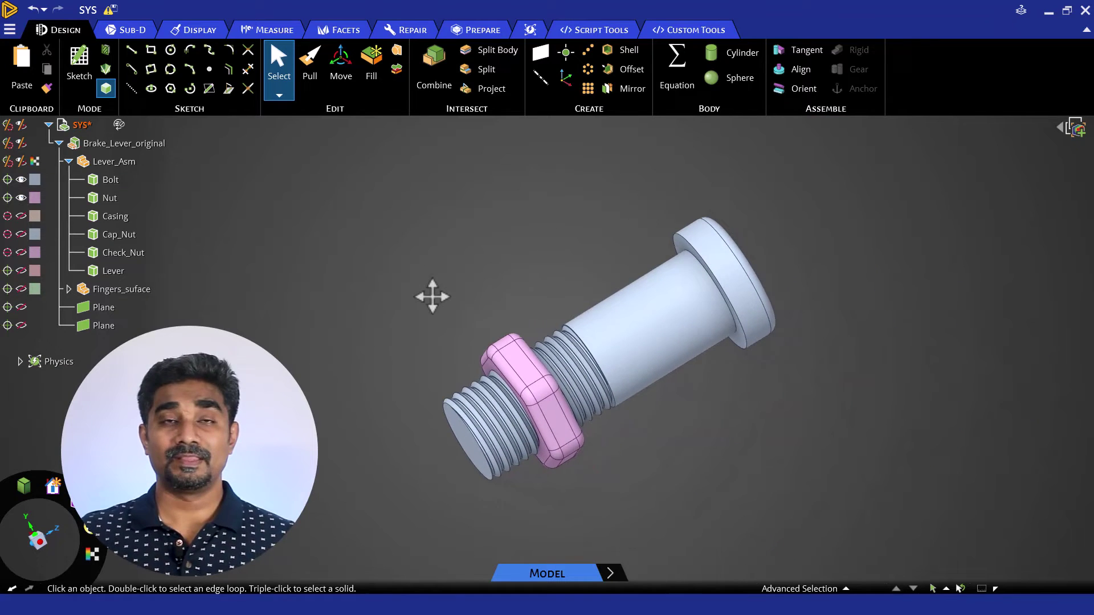
{"action": "mouse_move", "coordinate": [867, 384]}
{"action": "middle_mouse_down"}
{"action": "mouse_move", "coordinate": [874, 396]}
{"action": "mouse_move", "coordinate": [904, 371]}
{"action": "middle_mouse_up"}
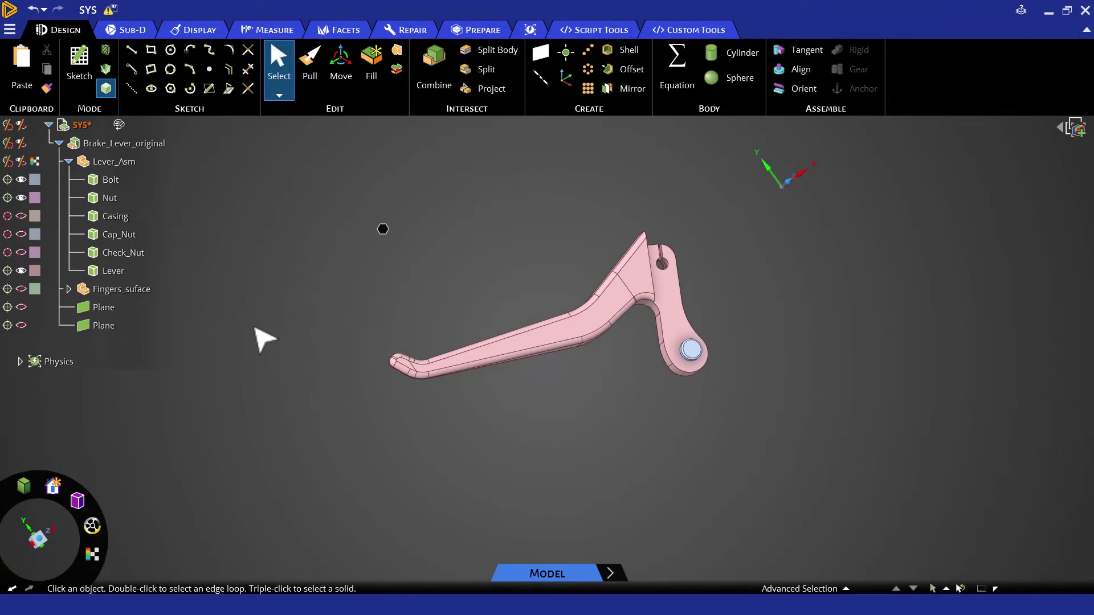
- Exclude the Bolt and Nut bodies from the simulation and hide both
{"action": "left_click", "coordinate": [7, 179]}
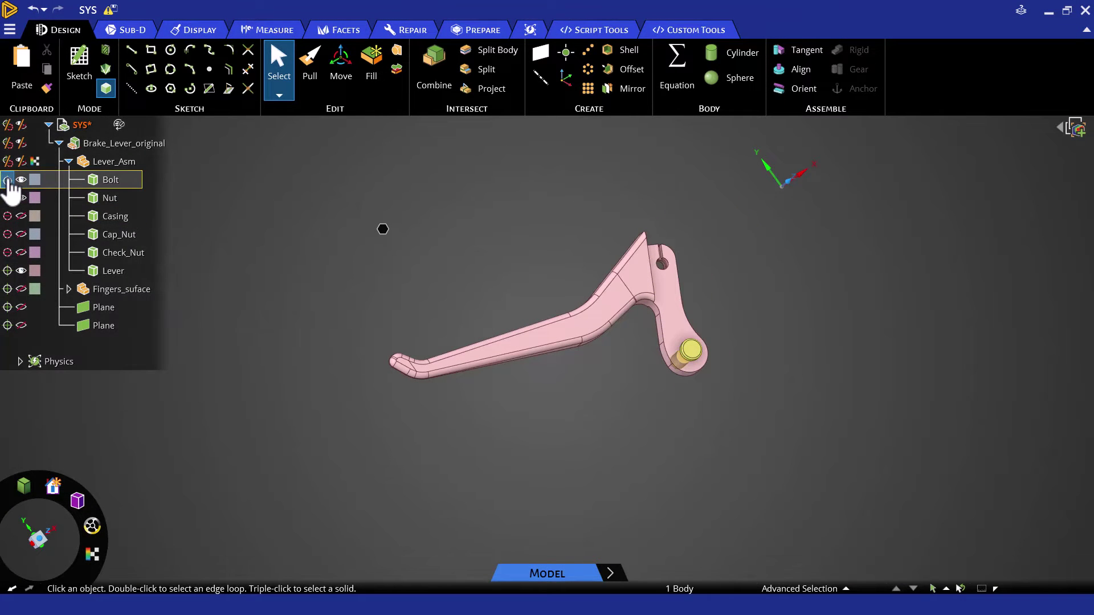
{"action": "left_click", "coordinate": [22, 197]}
{"action": "left_click", "coordinate": [22, 179]}
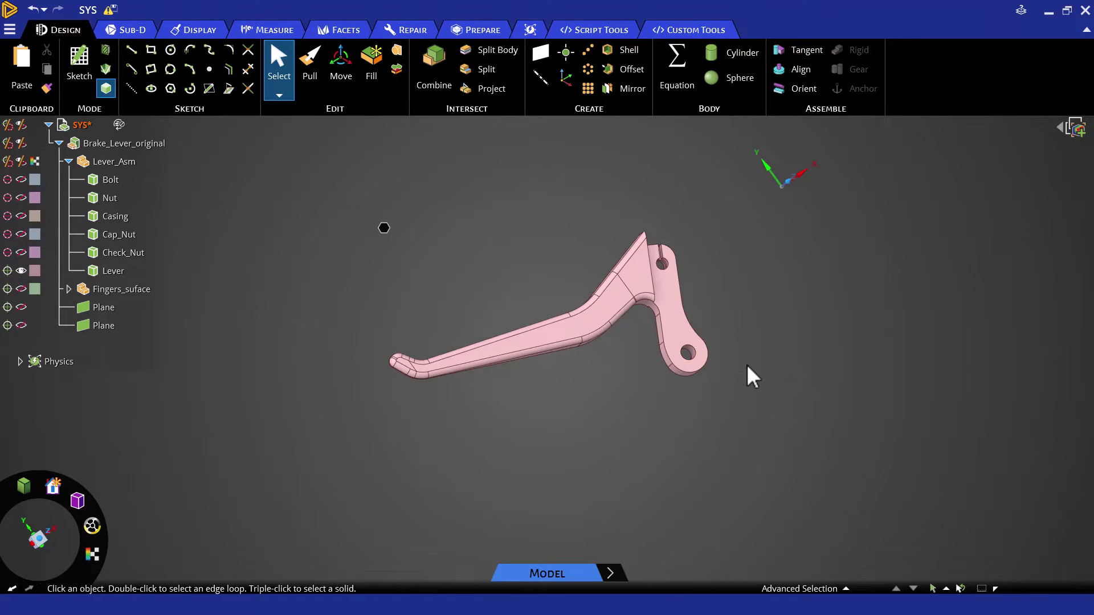
- Show the Cap_Nut body again alongside the lever
{"action": "scroll", "coordinate": [746, 364], "scroll_direction": "up", "scroll_amount": 5}
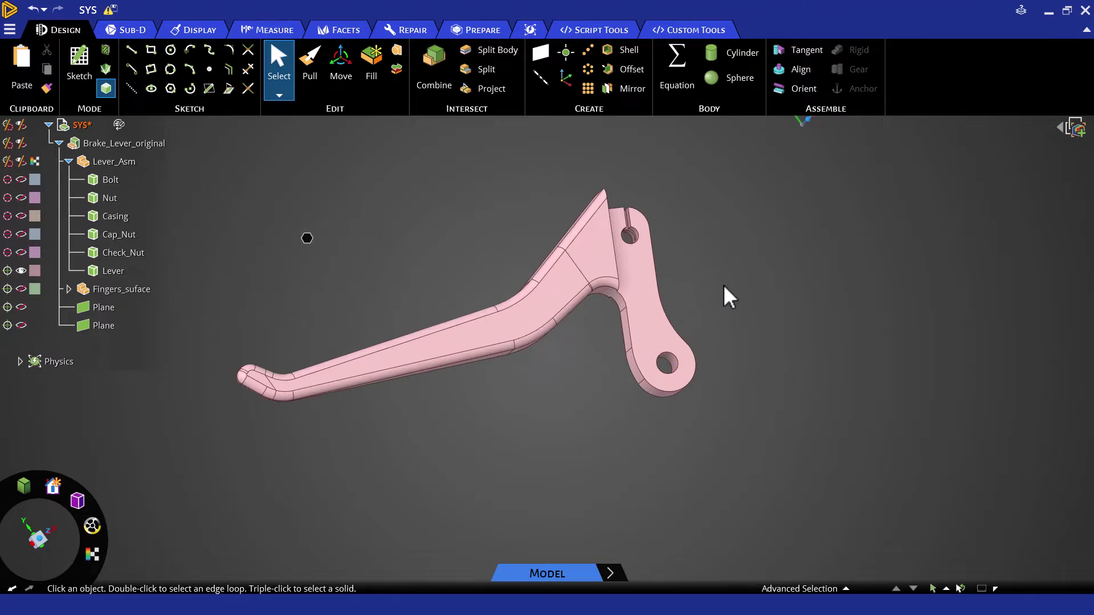
{"action": "middle_click_drag", "start_coordinate": [725, 294], "coordinate": [771, 330], "text": "shift"}
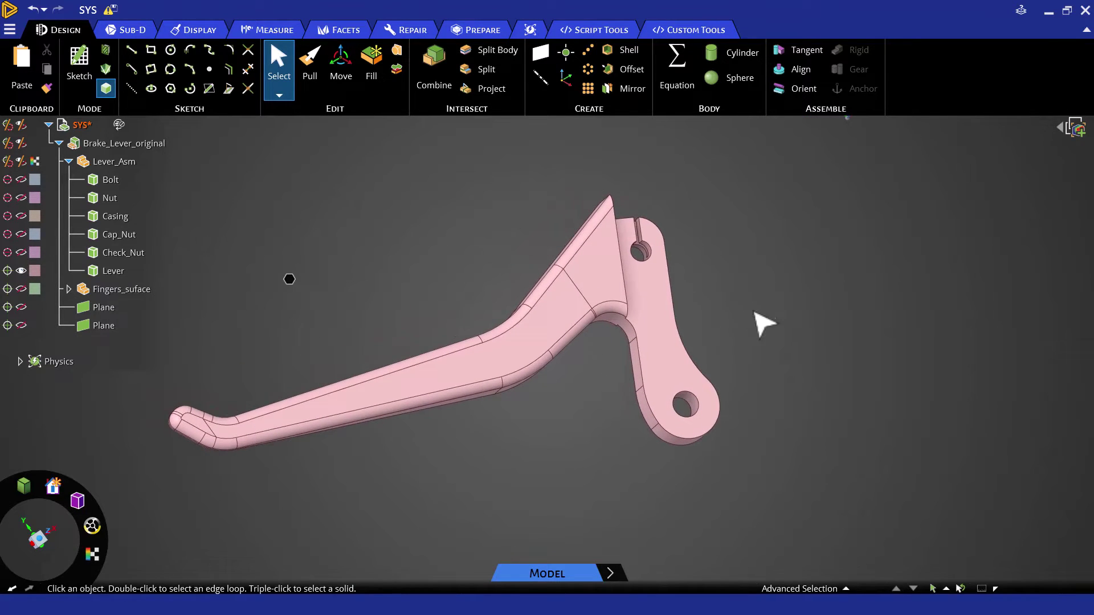
{"action": "scroll", "coordinate": [764, 324], "scroll_direction": "up", "scroll_amount": 2}
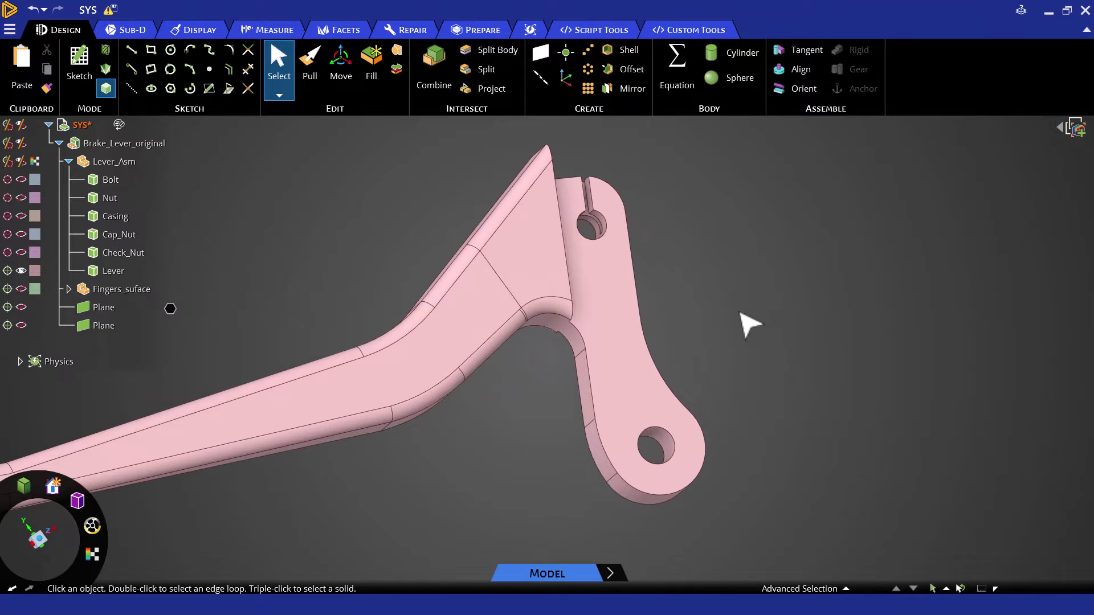
{"action": "left_click", "coordinate": [21, 234]}
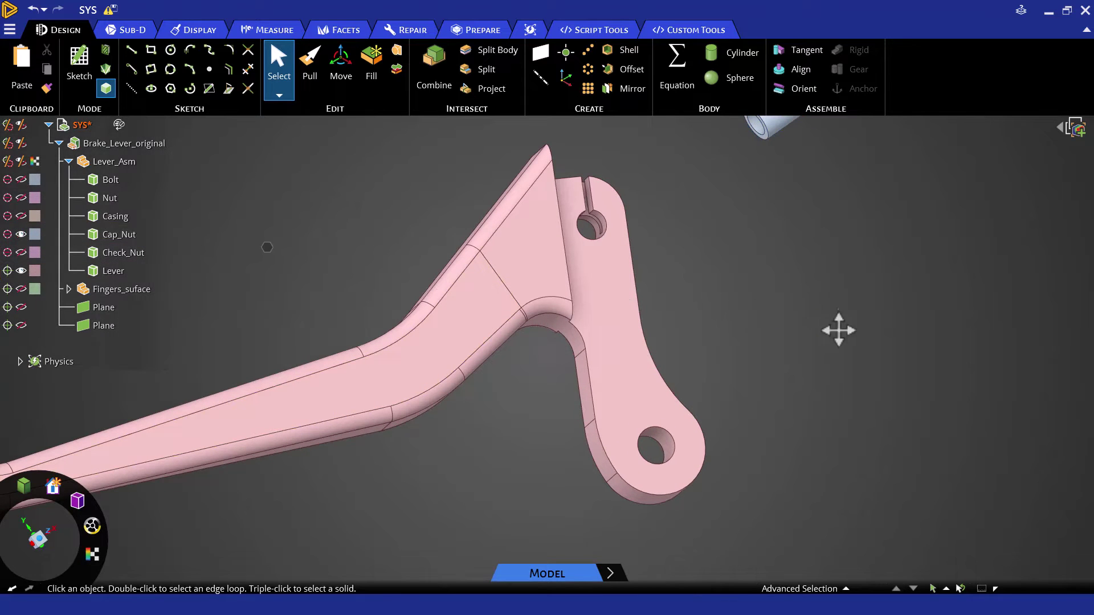
{"action": "middle_click_drag", "start_coordinate": [837, 327], "coordinate": [795, 435], "text": "shift"}
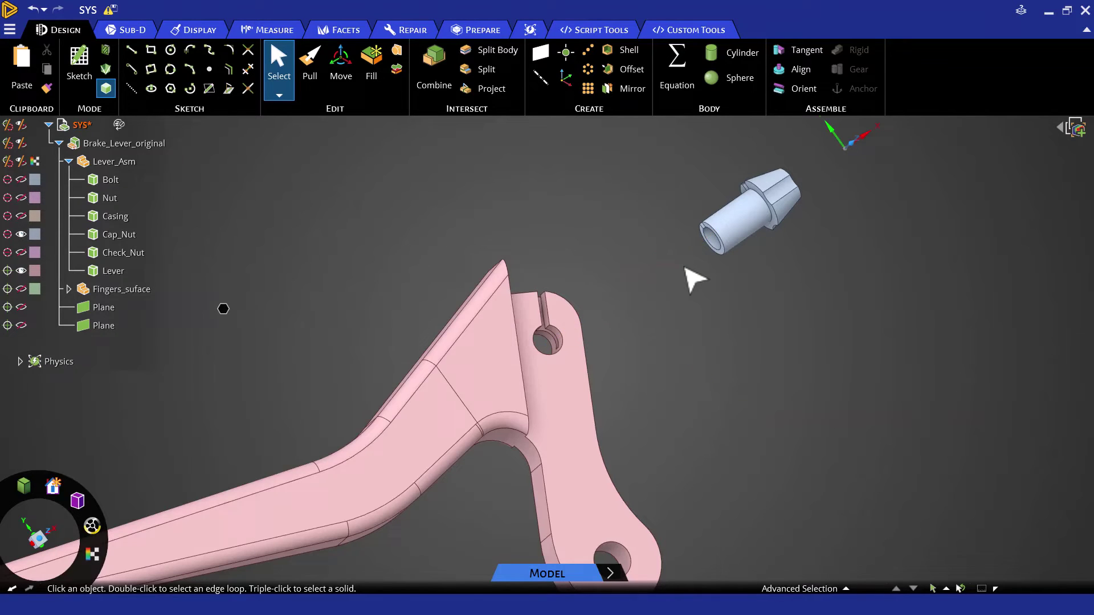
{"action": "middle_click_drag", "start_coordinate": [691, 276], "coordinate": [710, 240]}
{"action": "scroll", "coordinate": [710, 239], "scroll_direction": "up", "scroll_amount": 3}
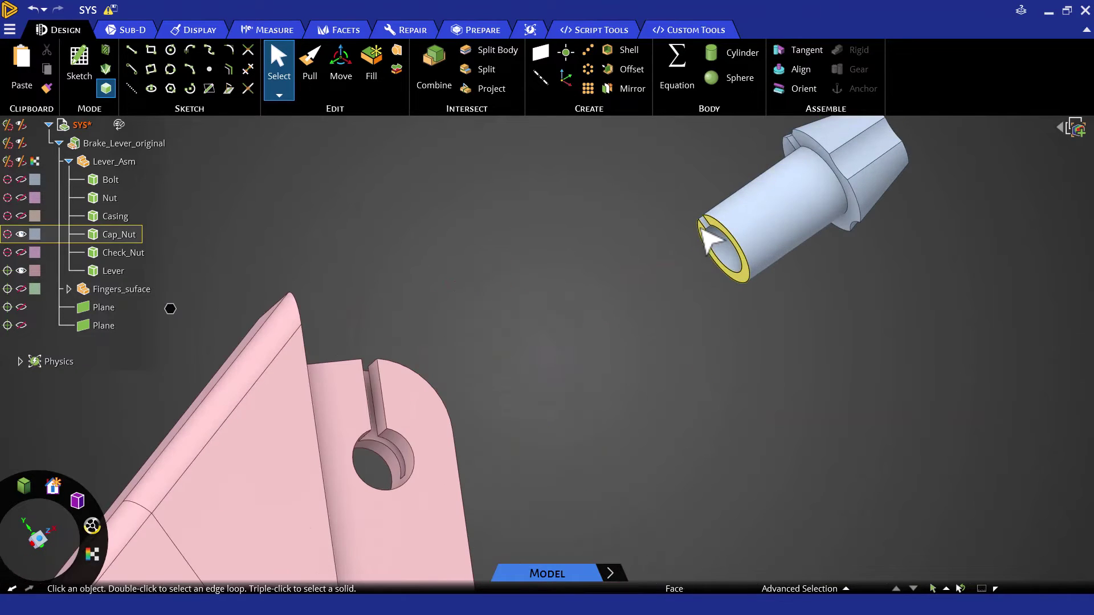
- Create an origin at the inner circular edge on the hollow end of the Cap_Nut
{"action": "left_click", "coordinate": [717, 245]}
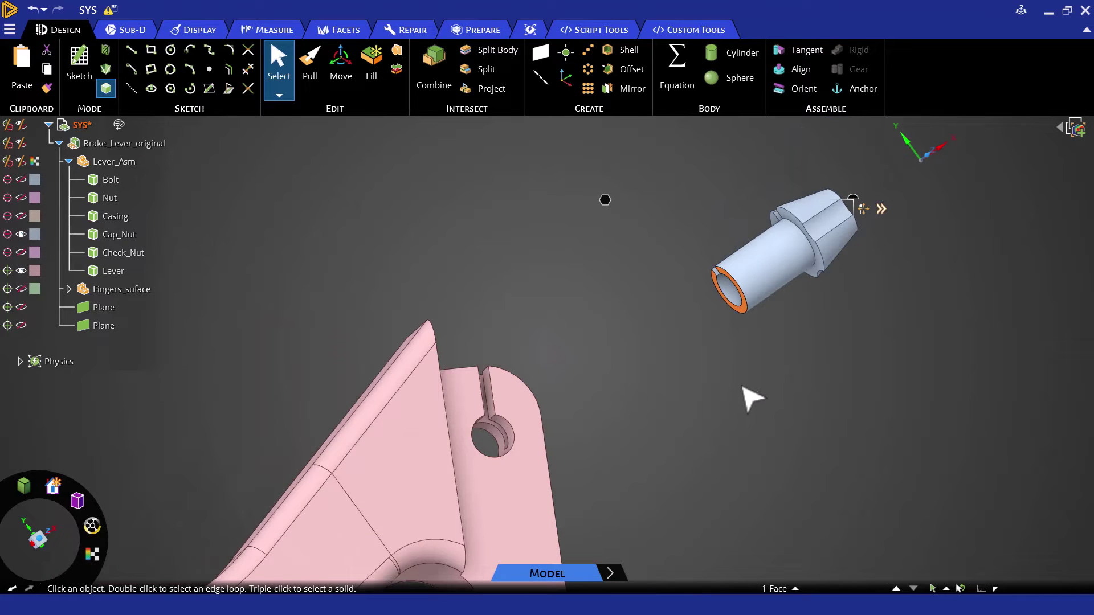
{"action": "left_click", "coordinate": [731, 374]}
{"action": "key", "text": "o"}
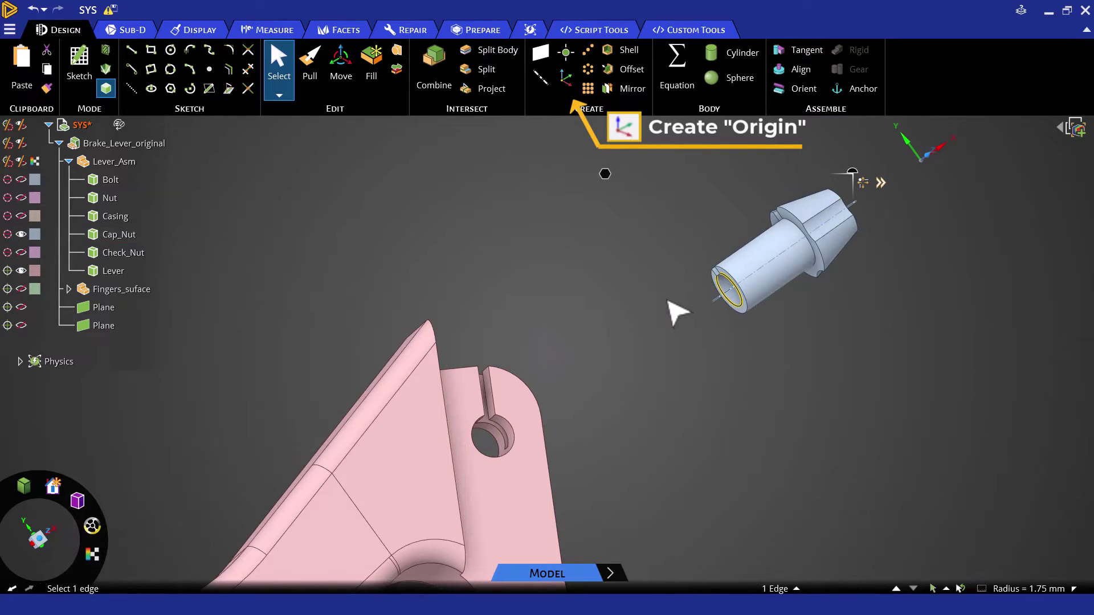
{"action": "key", "text": "Escape"}
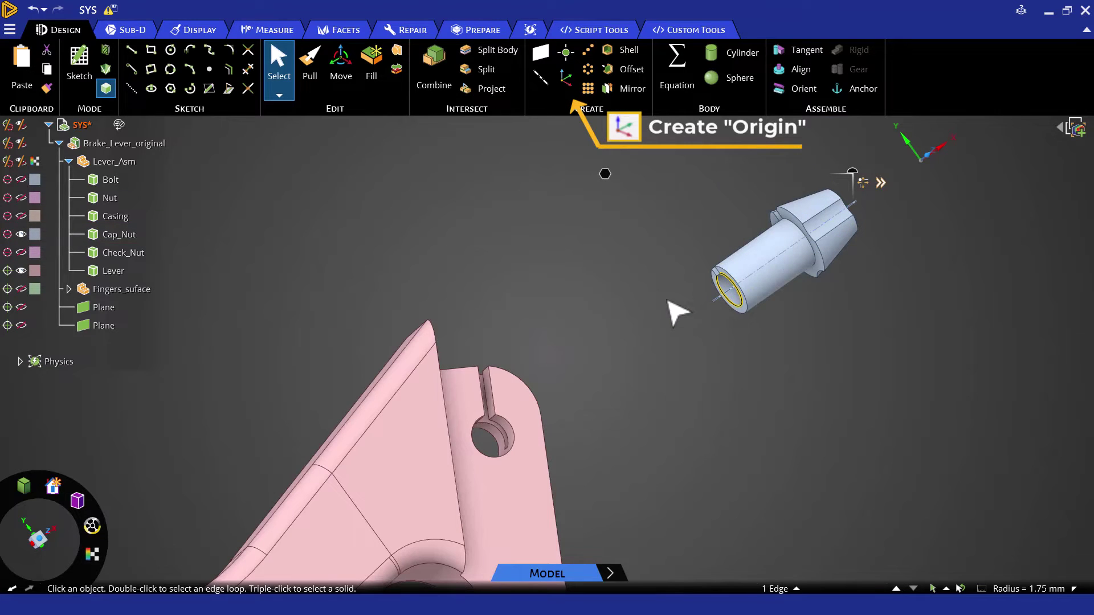
{"action": "left_click", "coordinate": [566, 81]}
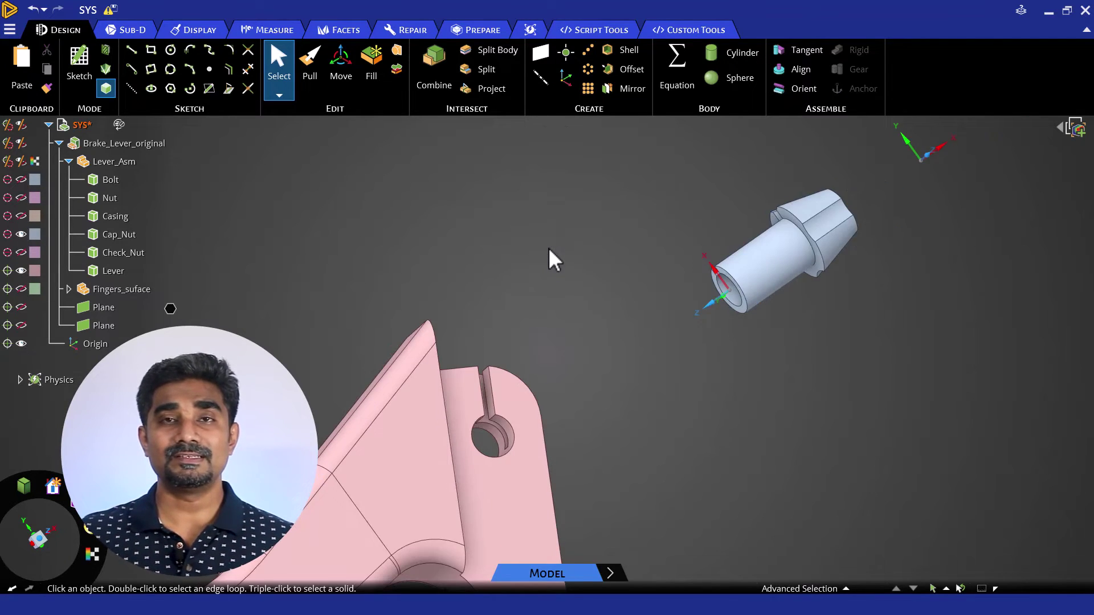
- Show the Fingers_suface component alongside the lever
{"action": "scroll", "coordinate": [548, 247], "scroll_direction": "down", "scroll_amount": 8}
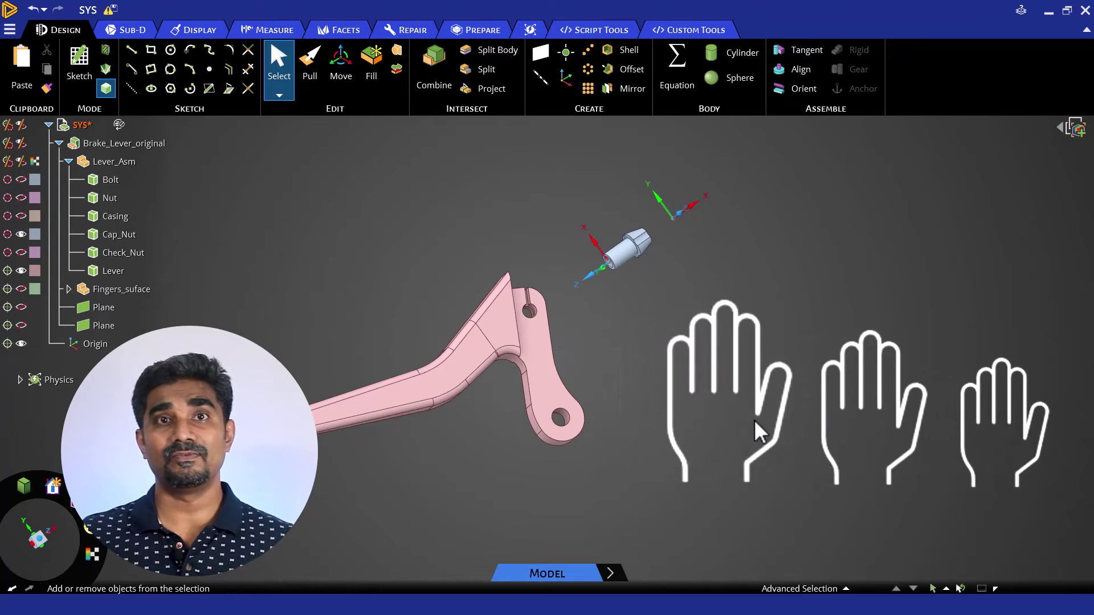
{"action": "middle_click_drag", "start_coordinate": [754, 420], "coordinate": [876, 441], "text": "ctrl"}
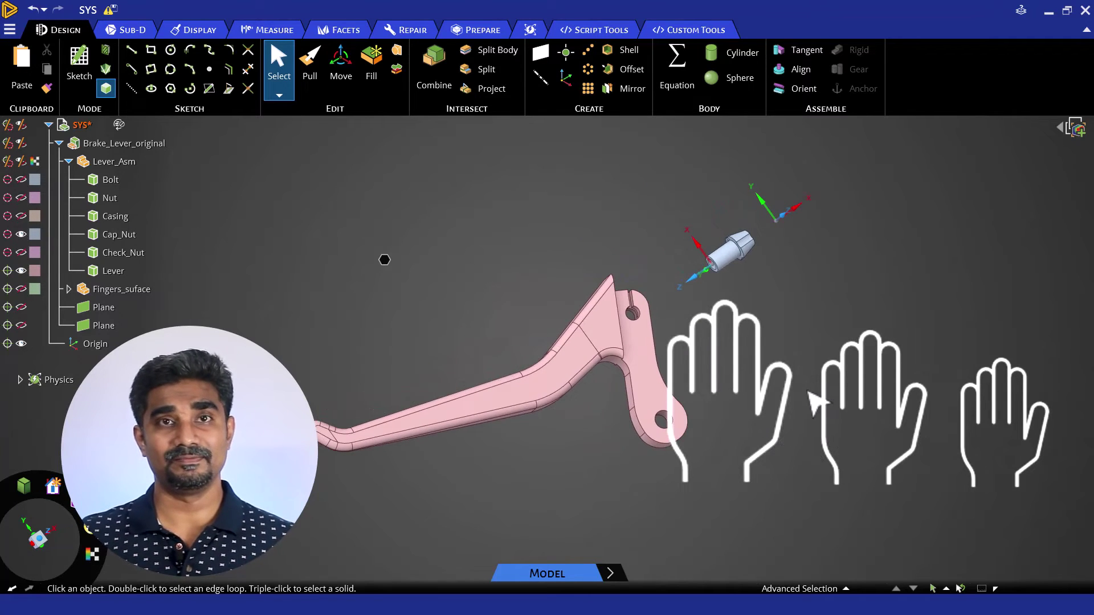
{"action": "middle_click_drag", "start_coordinate": [814, 404], "coordinate": [859, 439]}
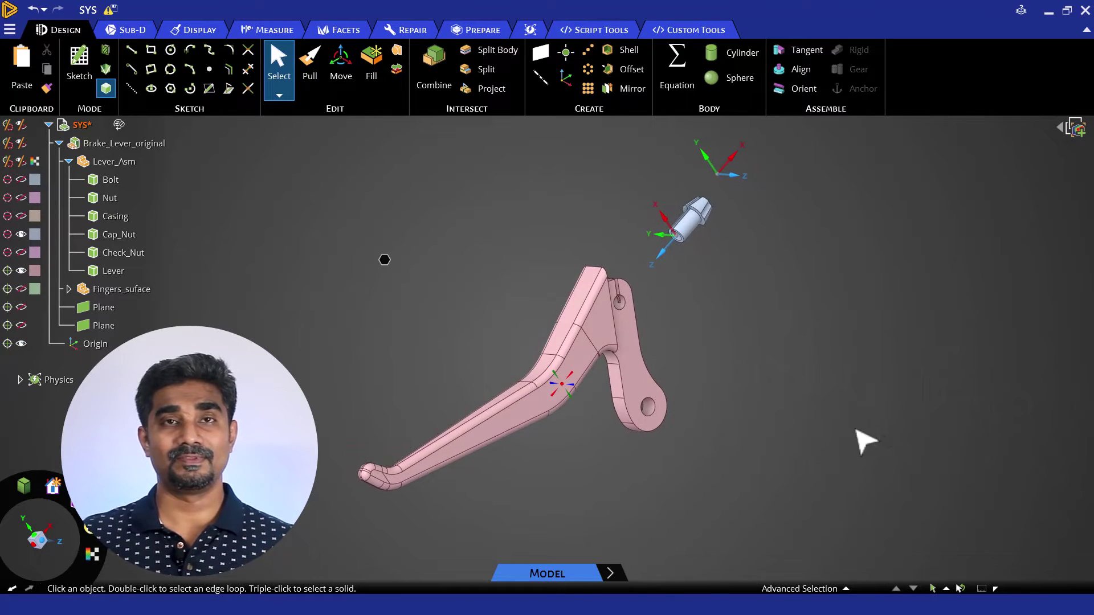
{"action": "left_click", "coordinate": [21, 289]}
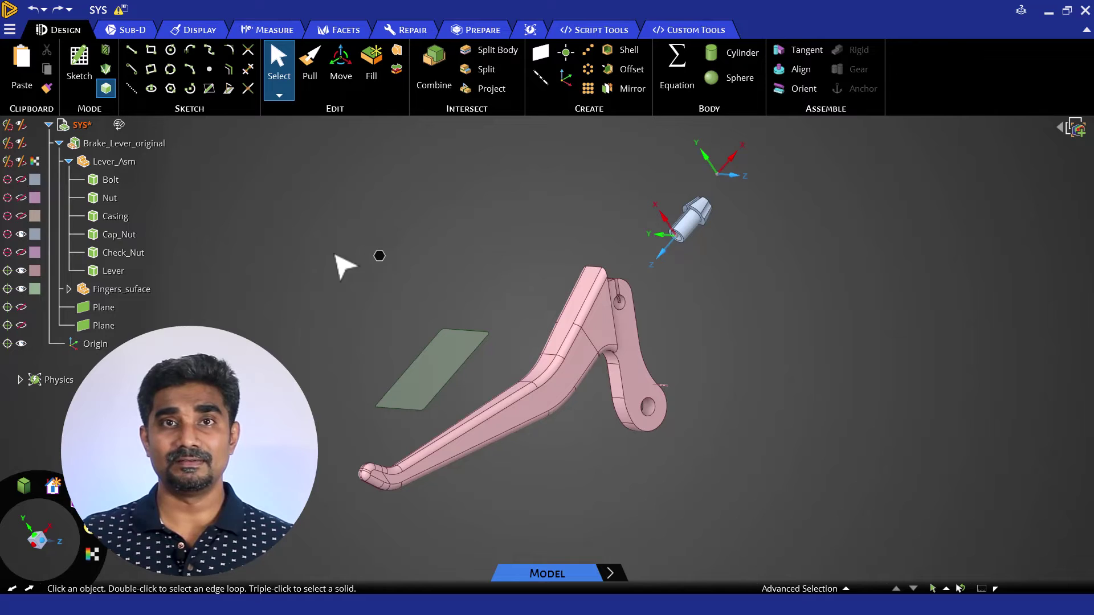
- Project the finger surface's face onto the lever and hide the Fingers_suface component
{"action": "left_click", "coordinate": [490, 89]}
{"action": "left_click", "coordinate": [433, 350]}
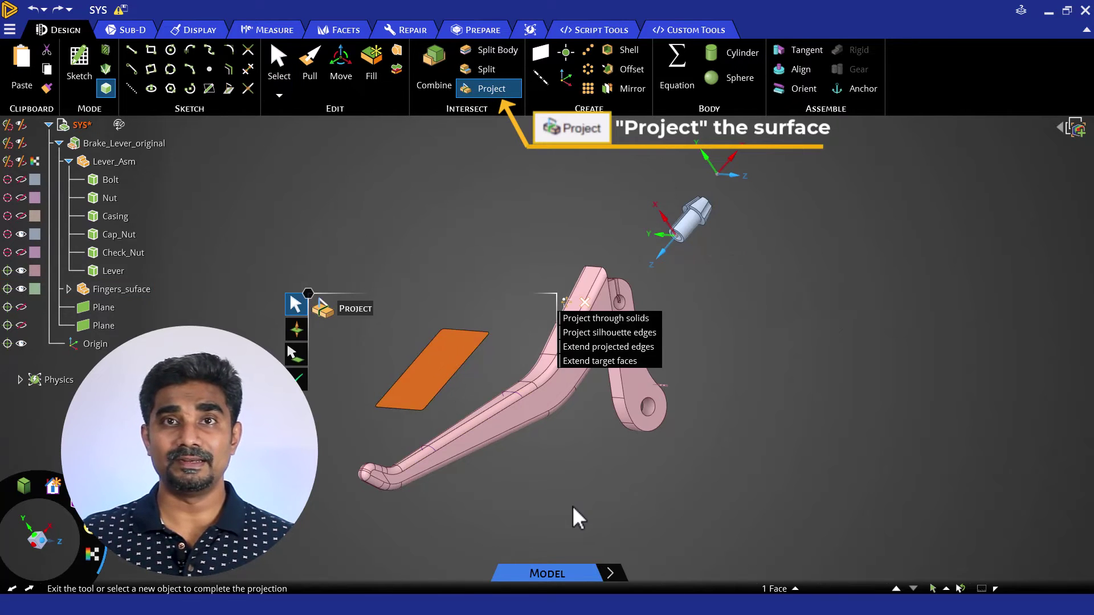
{"action": "scroll", "coordinate": [561, 486], "scroll_direction": "up", "scroll_amount": 3}
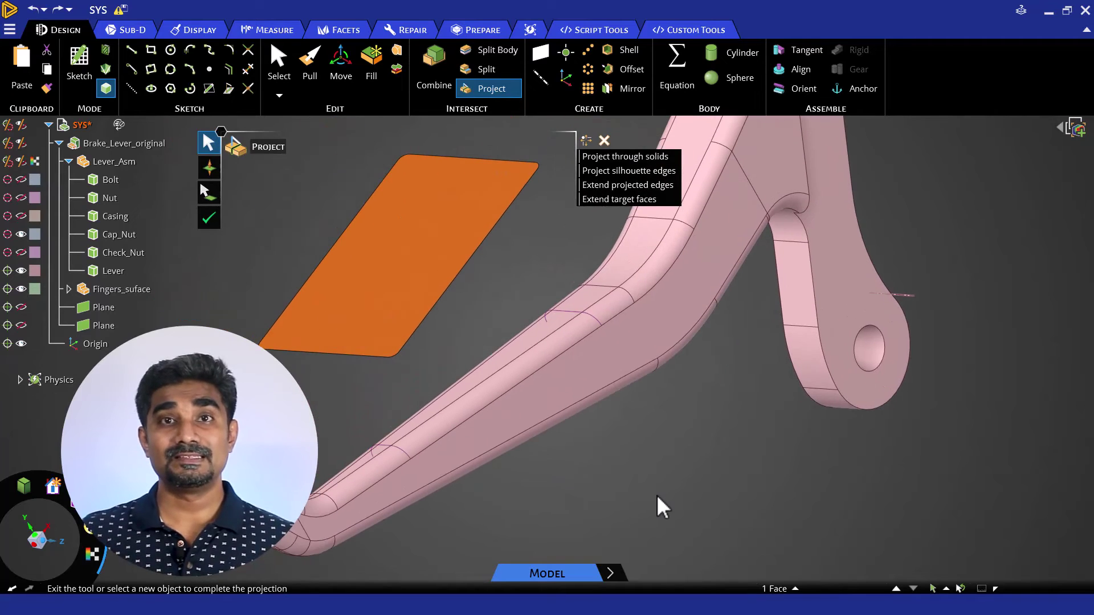
{"action": "left_click", "coordinate": [200, 212]}
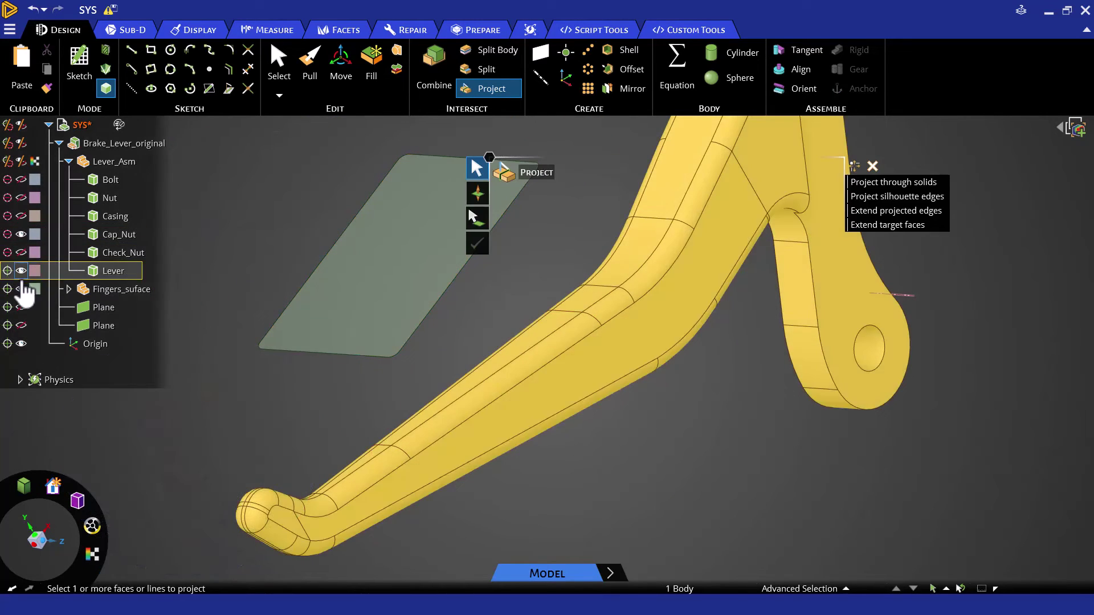
{"action": "left_click", "coordinate": [21, 289]}
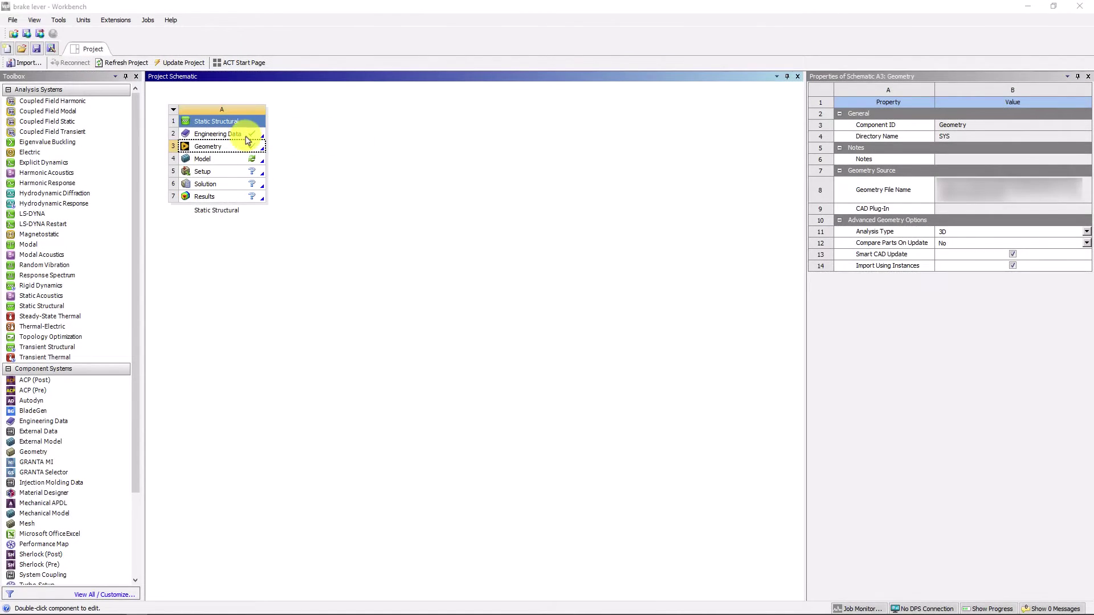
- In Workbench, add Aluminum Alloy from General Materials to the Static Structural system's engineering data and return to the project schematic
{"action": "double_click", "coordinate": [246, 135]}
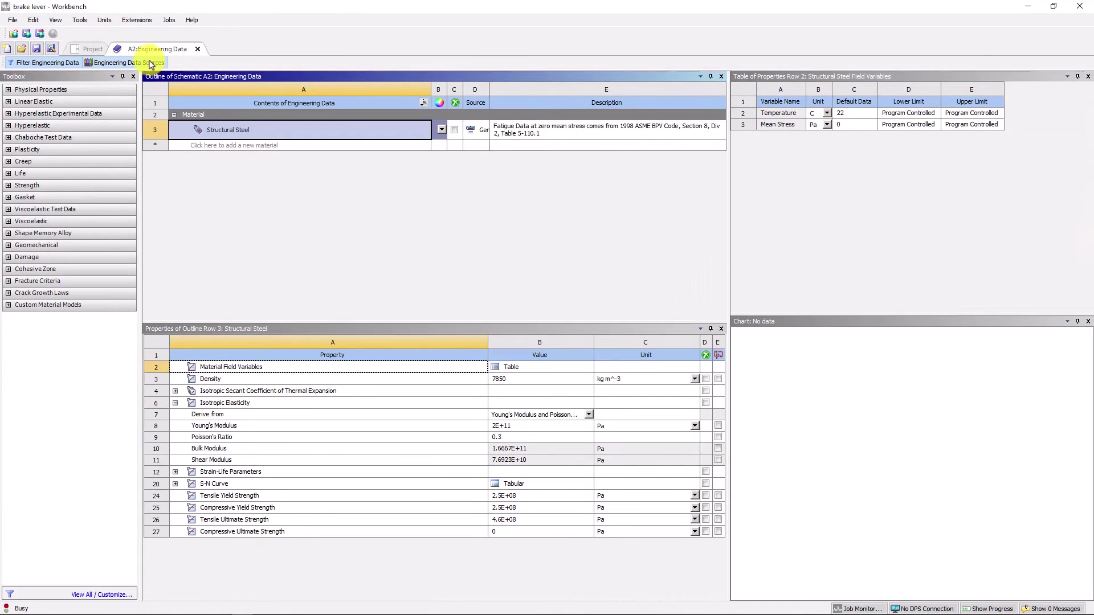
{"action": "left_click", "coordinate": [151, 62]}
{"action": "left_click", "coordinate": [231, 167]}
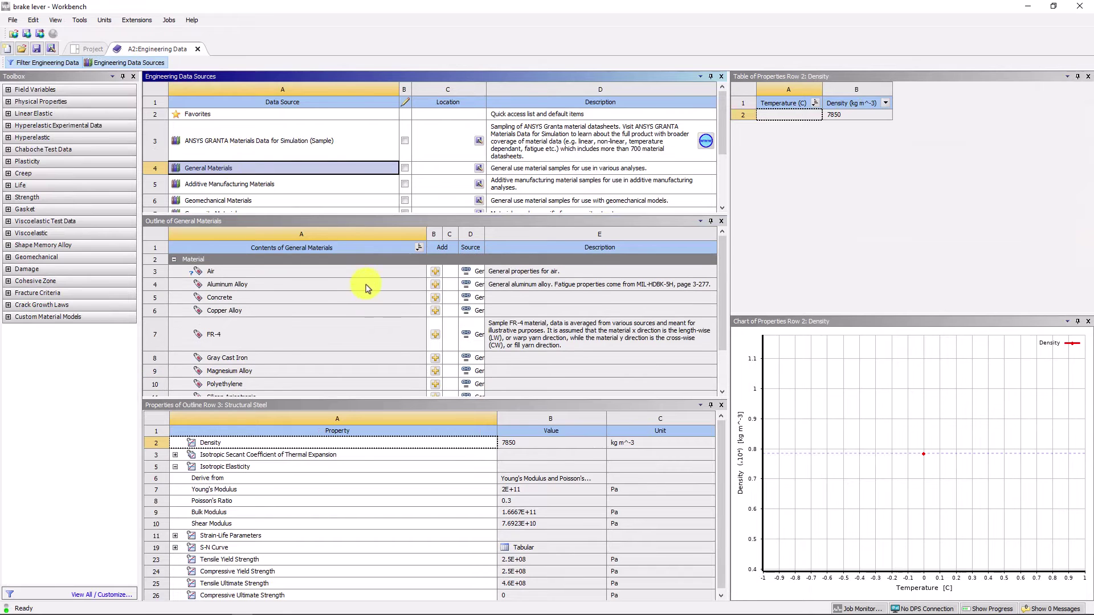
{"action": "left_click", "coordinate": [435, 287]}
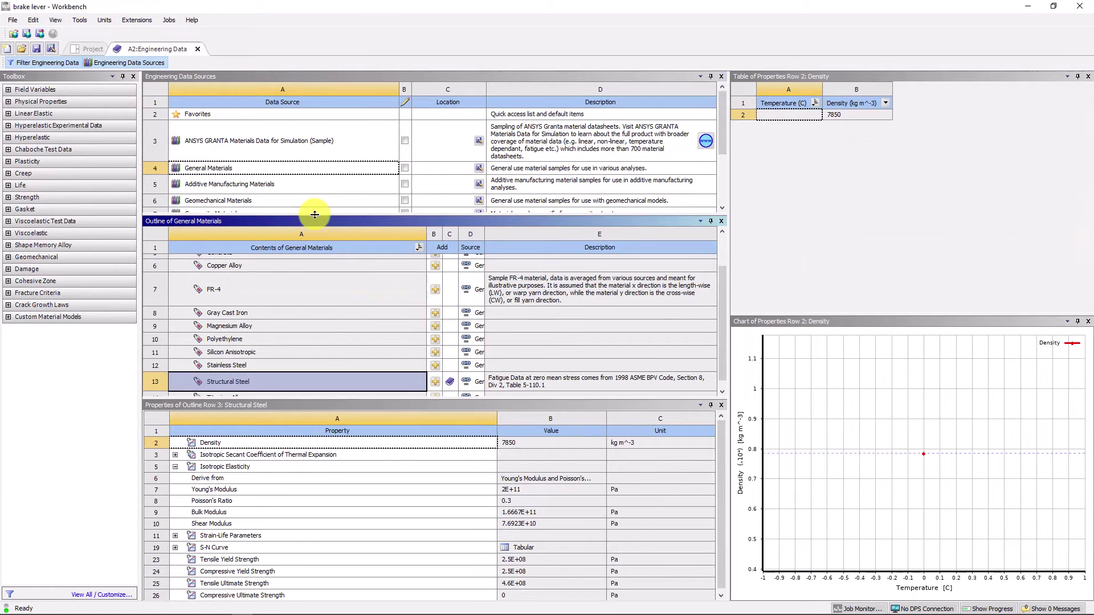
{"action": "left_click", "coordinate": [108, 62]}
{"action": "left_click", "coordinate": [91, 49]}
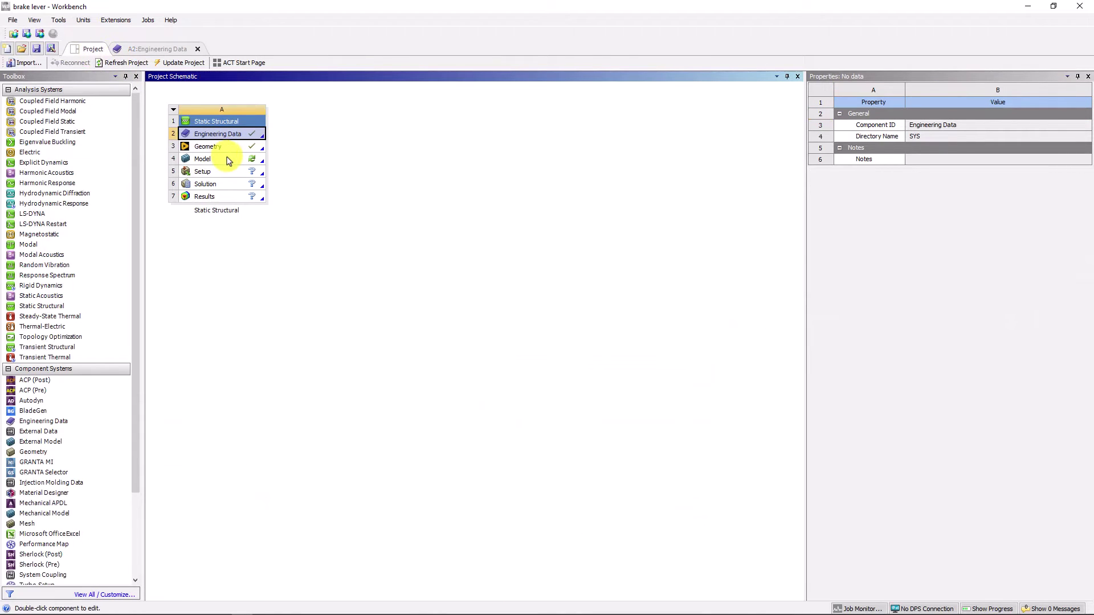
- Open the Static Structural model in Mechanical and assign Aluminum Alloy to the Lever body
{"action": "double_click", "coordinate": [227, 159]}
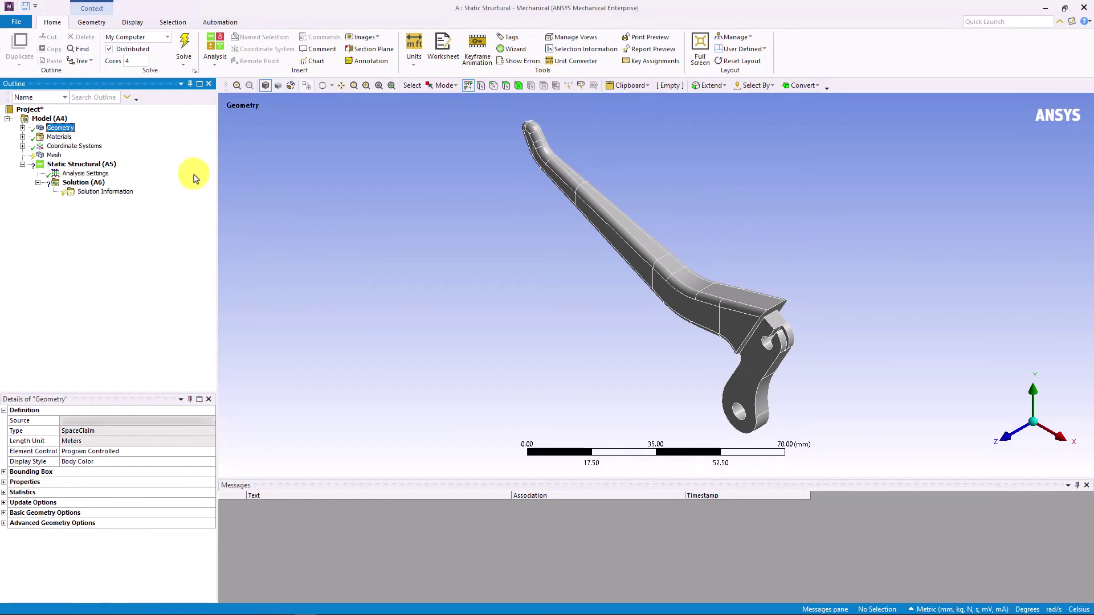
{"action": "left_click", "coordinate": [22, 127]}
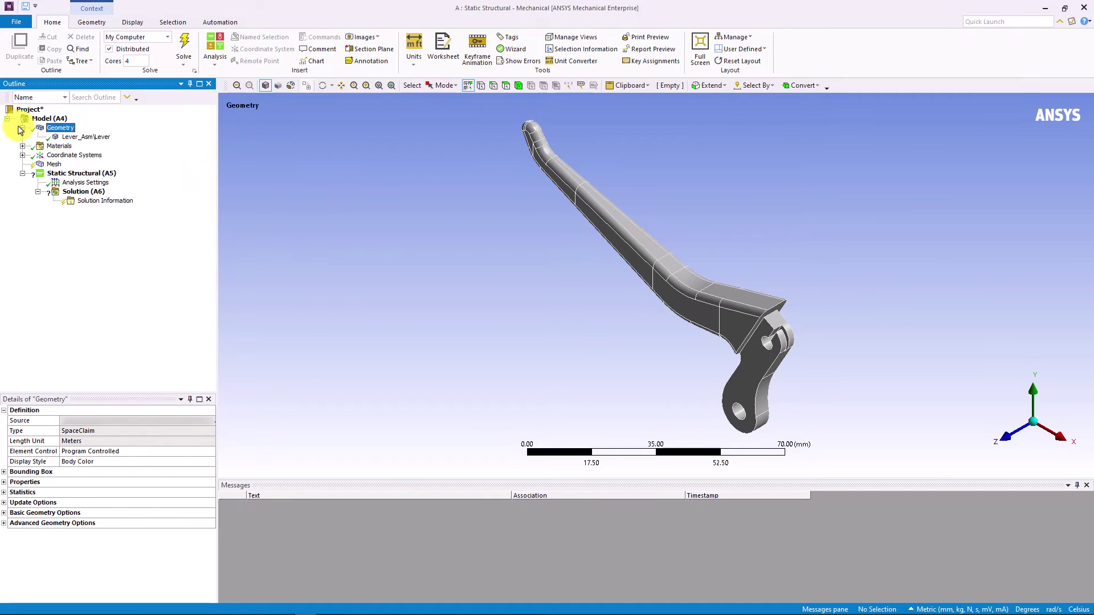
{"action": "left_click", "coordinate": [85, 137]}
{"action": "left_click", "coordinate": [207, 492]}
{"action": "left_click", "coordinate": [211, 492]}
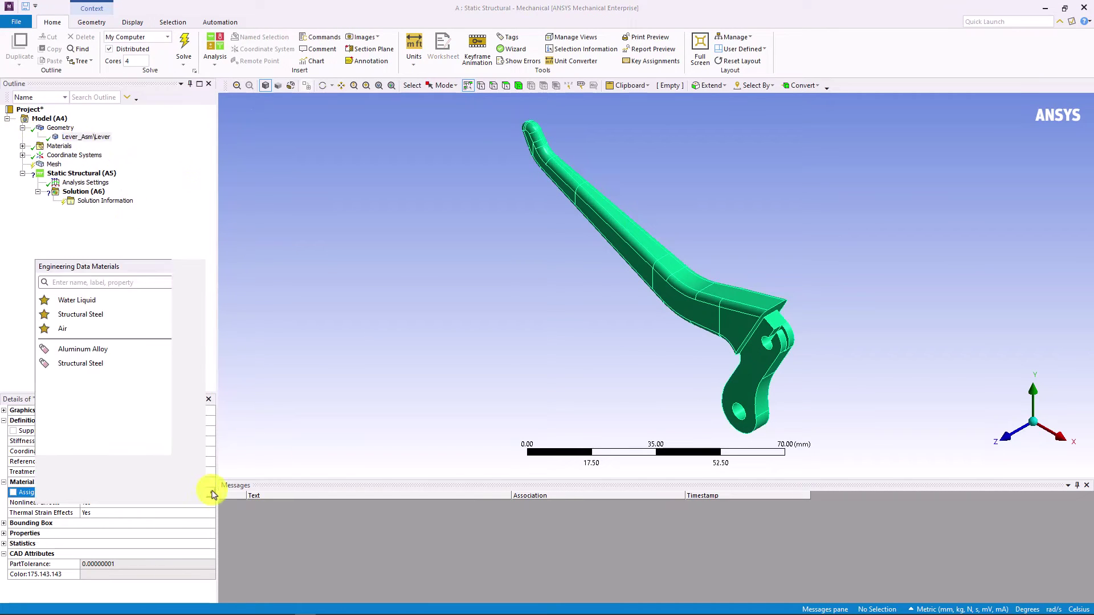
{"action": "left_click", "coordinate": [111, 349]}
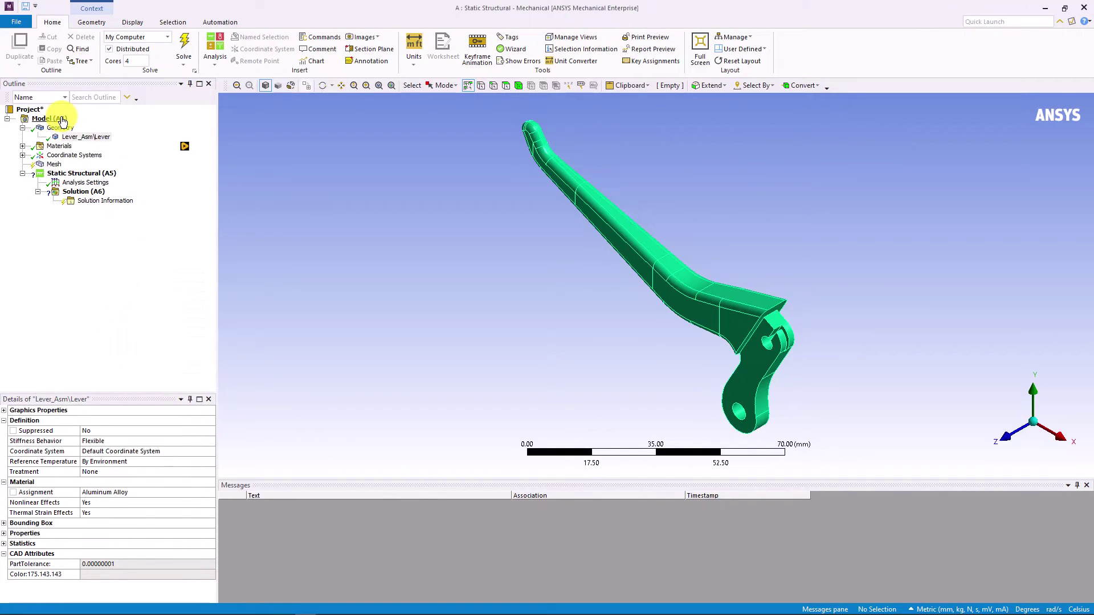
- Add a Connections object to the model and insert a spring under it
{"action": "right_click", "coordinate": [78, 122]}
{"action": "mouse_move", "coordinate": [122, 123]}
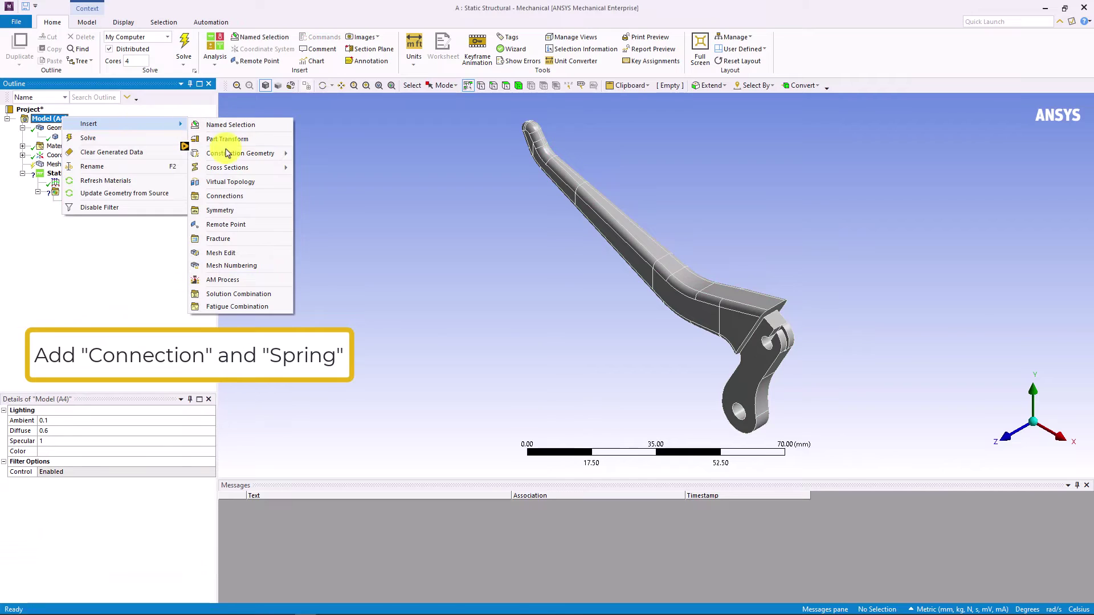
{"action": "left_click", "coordinate": [235, 196]}
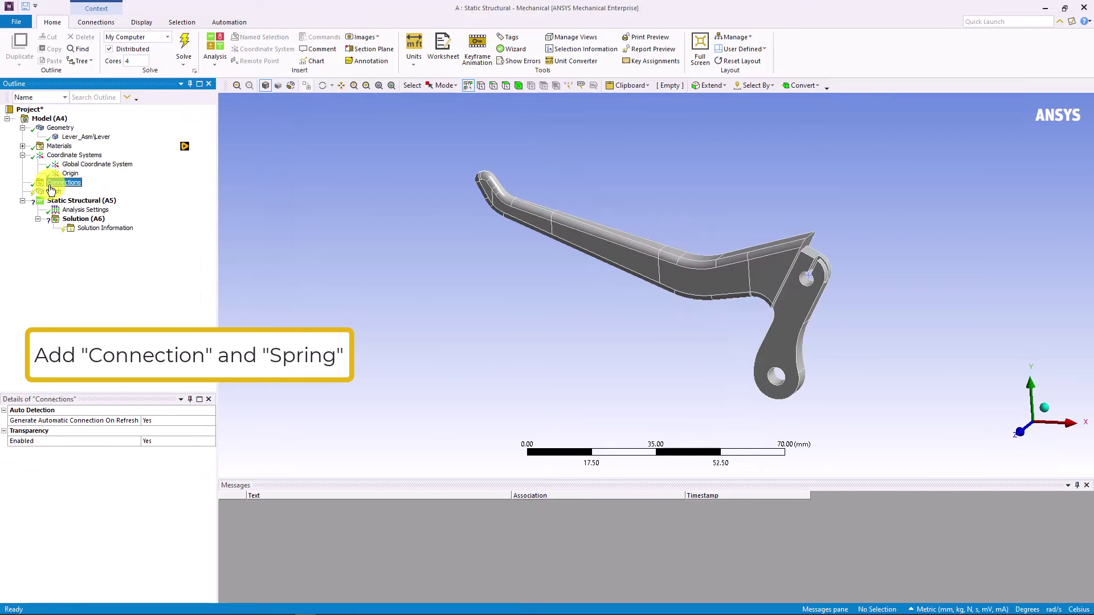
{"action": "right_click", "coordinate": [51, 184]}
{"action": "mouse_move", "coordinate": [162, 193]}
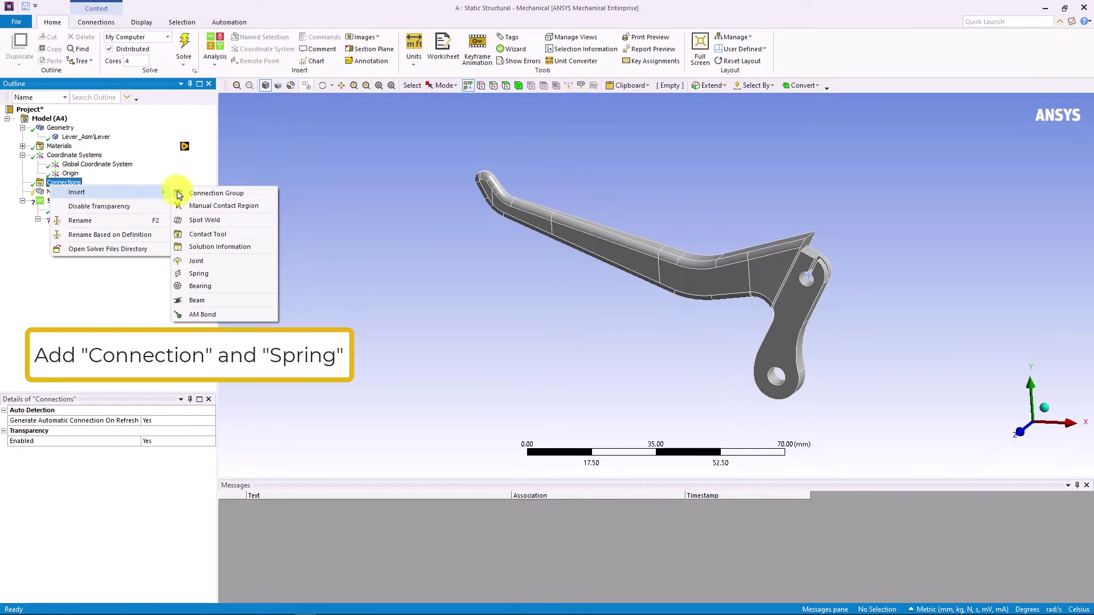
{"action": "left_click", "coordinate": [200, 274]}
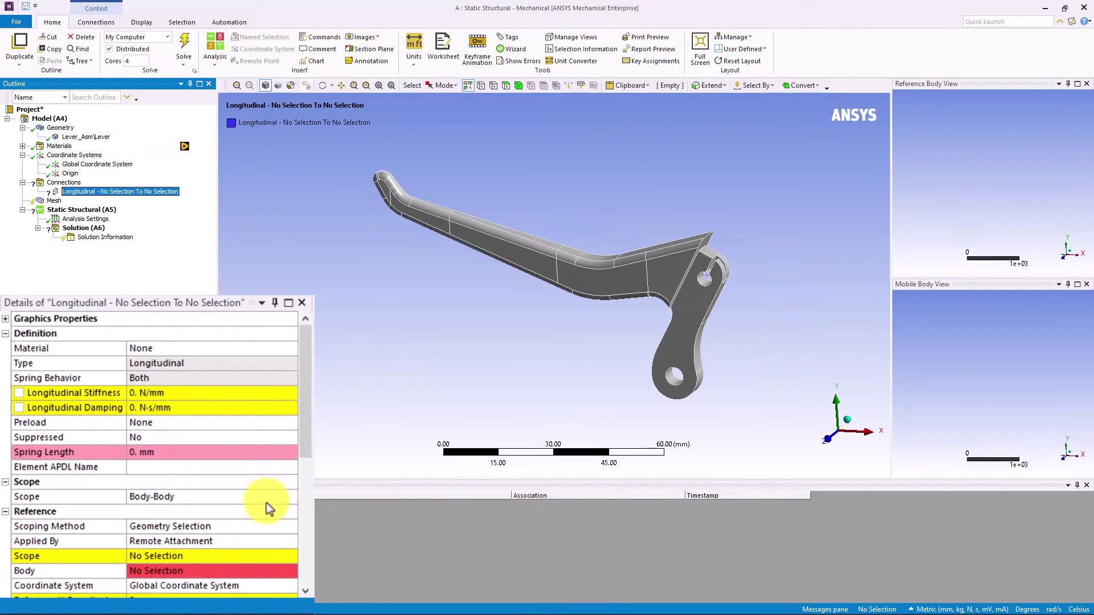
- Set the spring's scope to Body-Ground
{"action": "left_click", "coordinate": [279, 501]}
{"action": "left_click", "coordinate": [292, 495]}
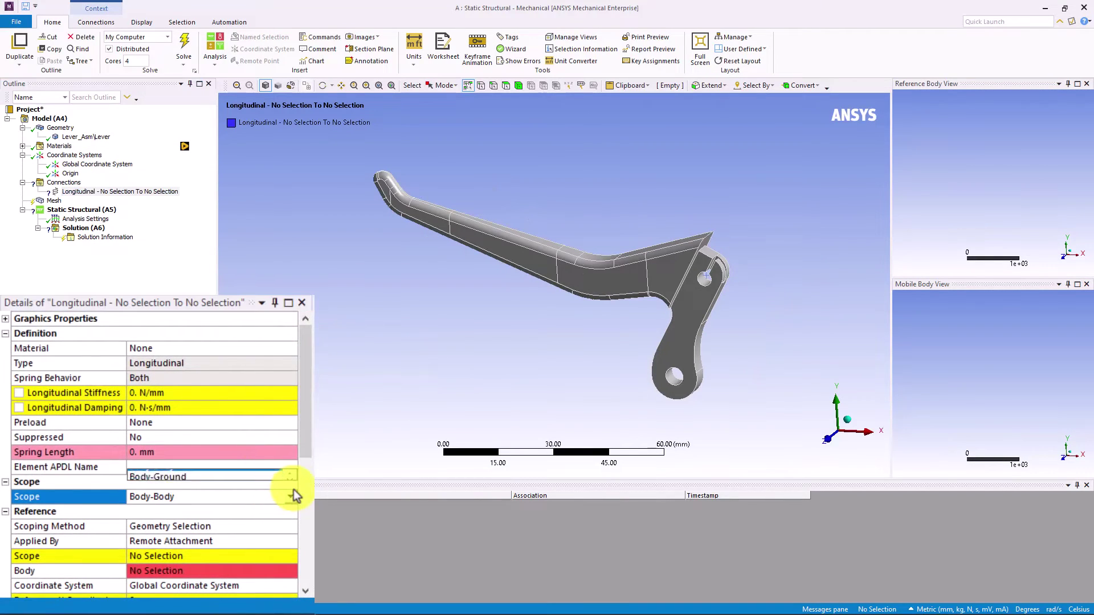
{"action": "left_click", "coordinate": [288, 476]}
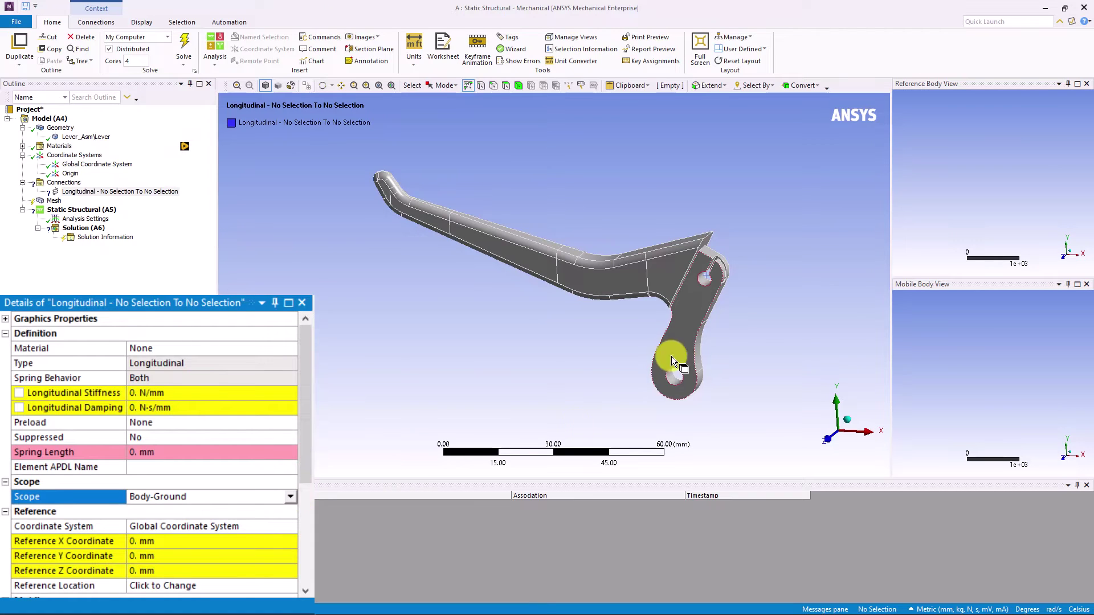
- Select the cylindrical face of the lever's slotted hole and set the spring's reference coordinate system to Origin
{"action": "left_click", "coordinate": [707, 282]}
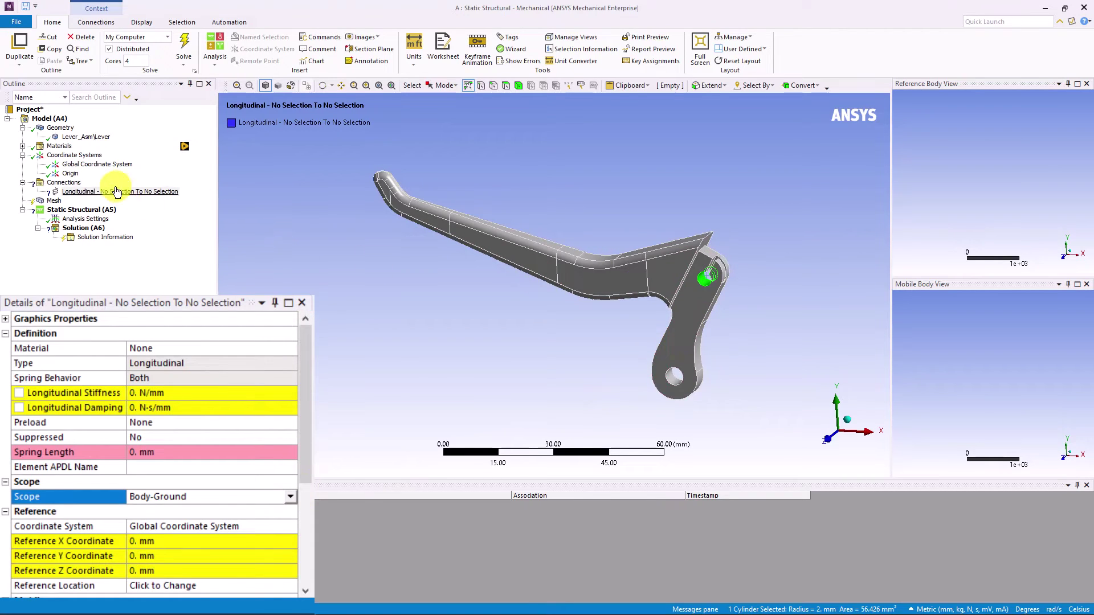
{"action": "left_click", "coordinate": [70, 176]}
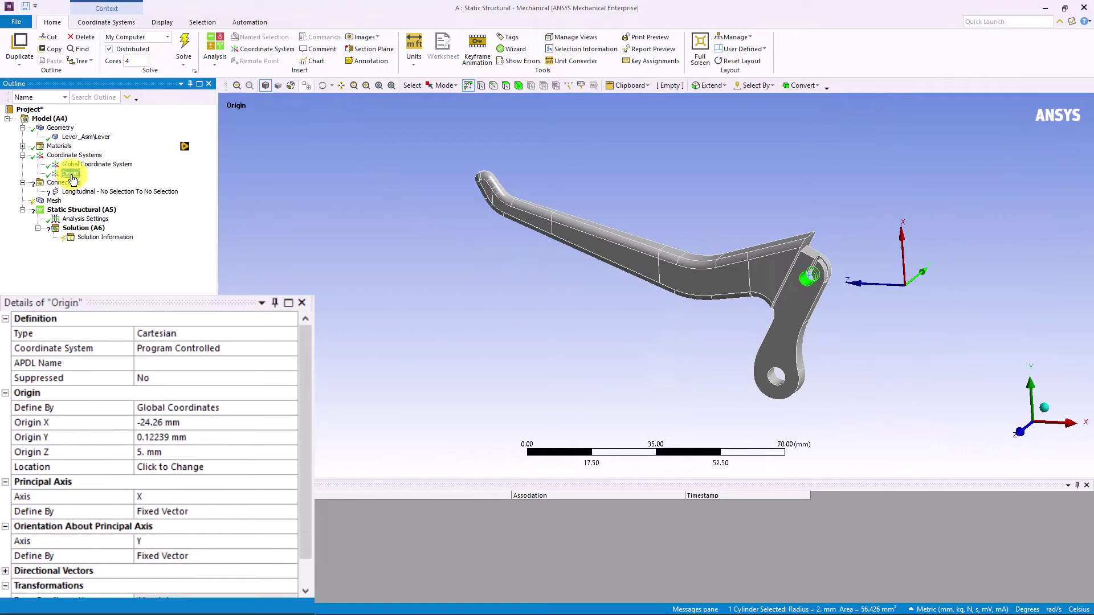
{"action": "left_click", "coordinate": [80, 192]}
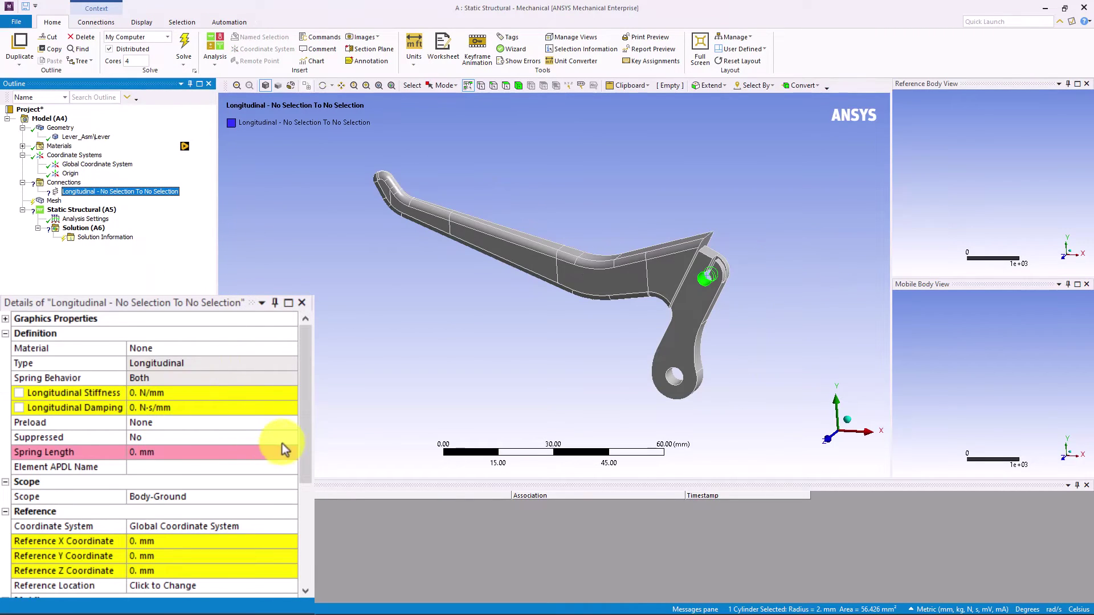
{"action": "left_click_drag", "start_coordinate": [303, 446], "coordinate": [294, 512]}
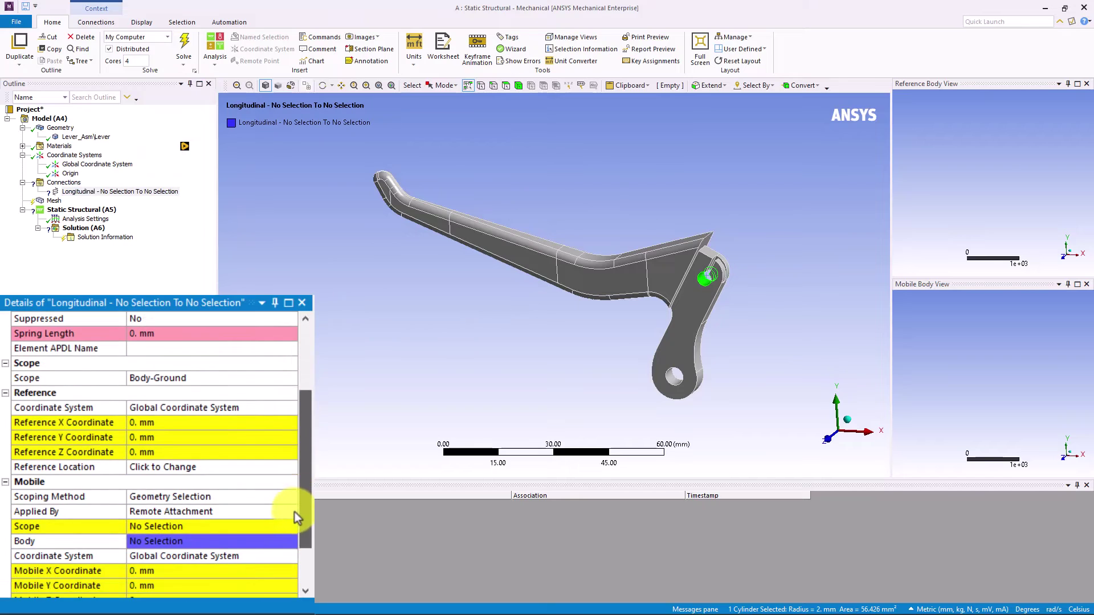
{"action": "left_click", "coordinate": [283, 408]}
{"action": "left_click", "coordinate": [291, 407]}
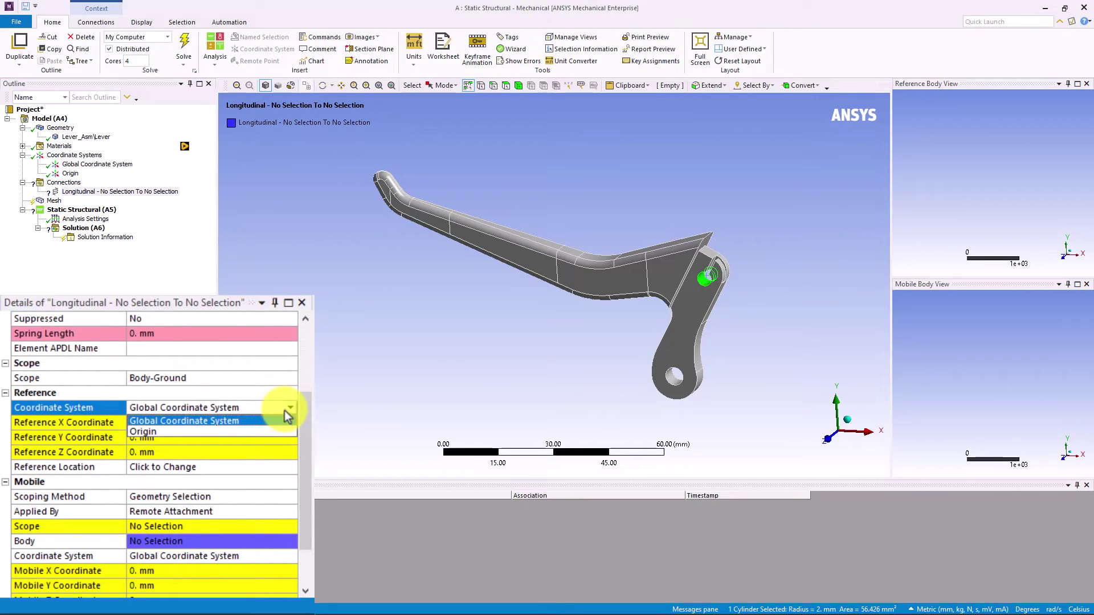
{"action": "left_click", "coordinate": [282, 432]}
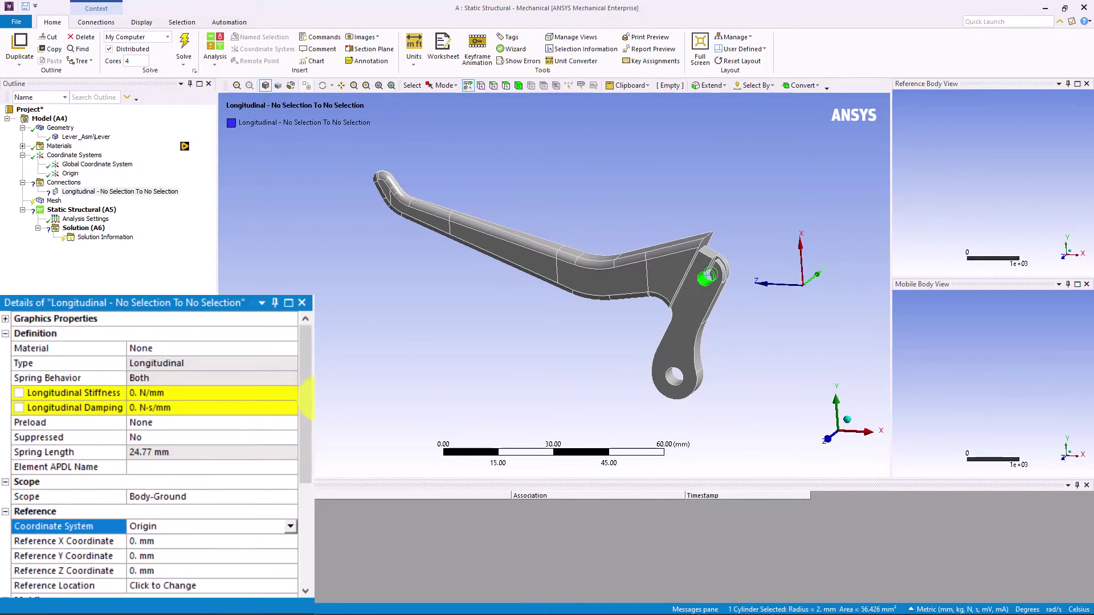
- Apply the selected slotted-hole face of the lever as the spring's mobile scope
{"action": "left_click_drag", "start_coordinate": [310, 439], "coordinate": [287, 537]}
{"action": "left_click", "coordinate": [247, 484]}
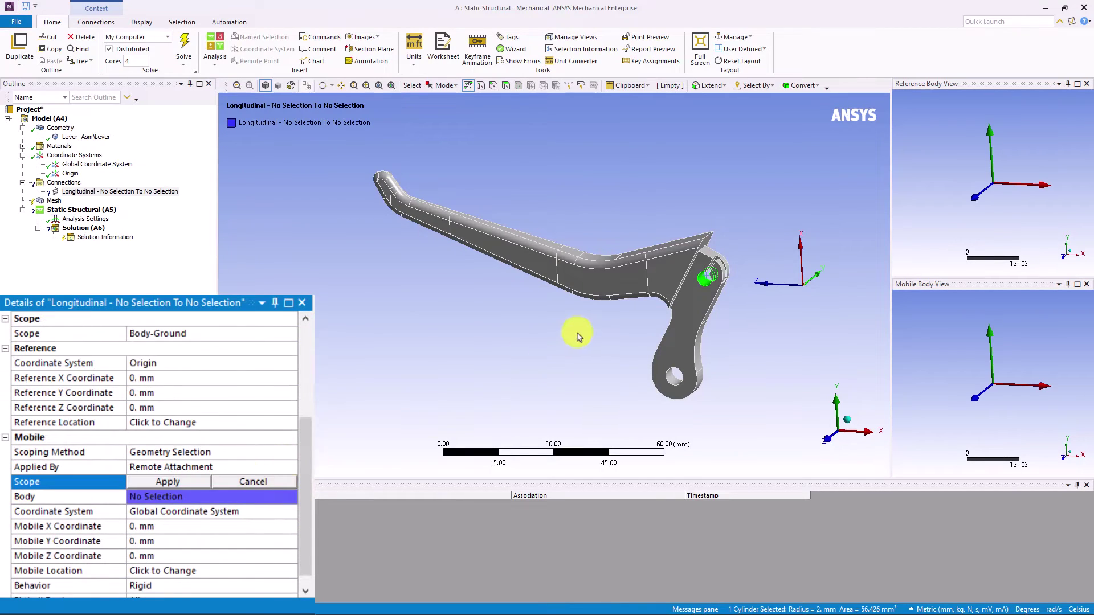
{"action": "left_click", "coordinate": [168, 482]}
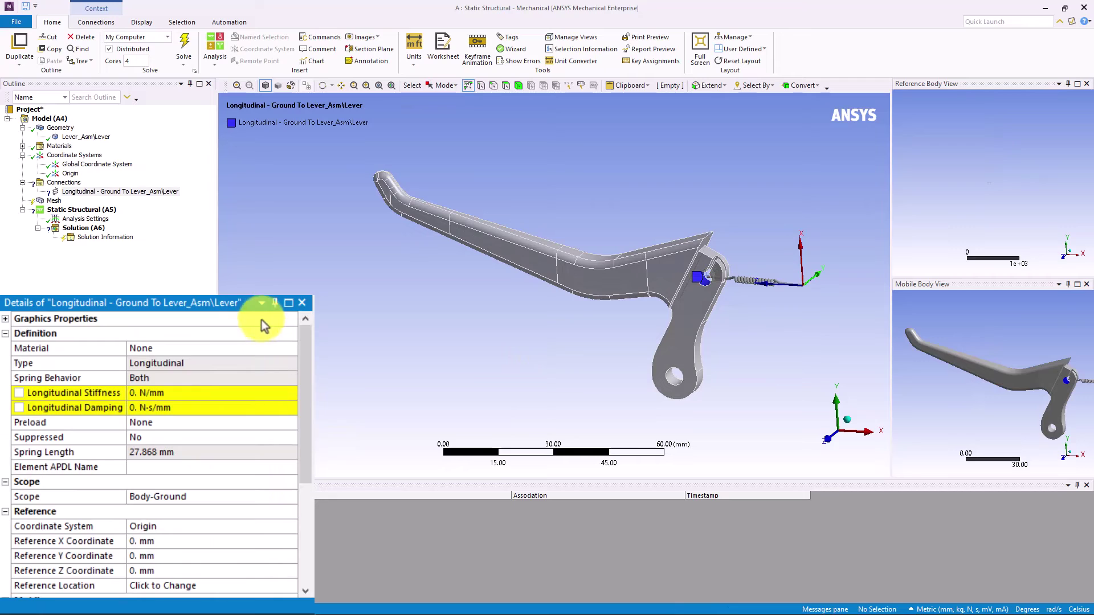
- Set the ground-to-lever spring's longitudinal stiffness to 2 N/mm
{"action": "left_click", "coordinate": [164, 394]}
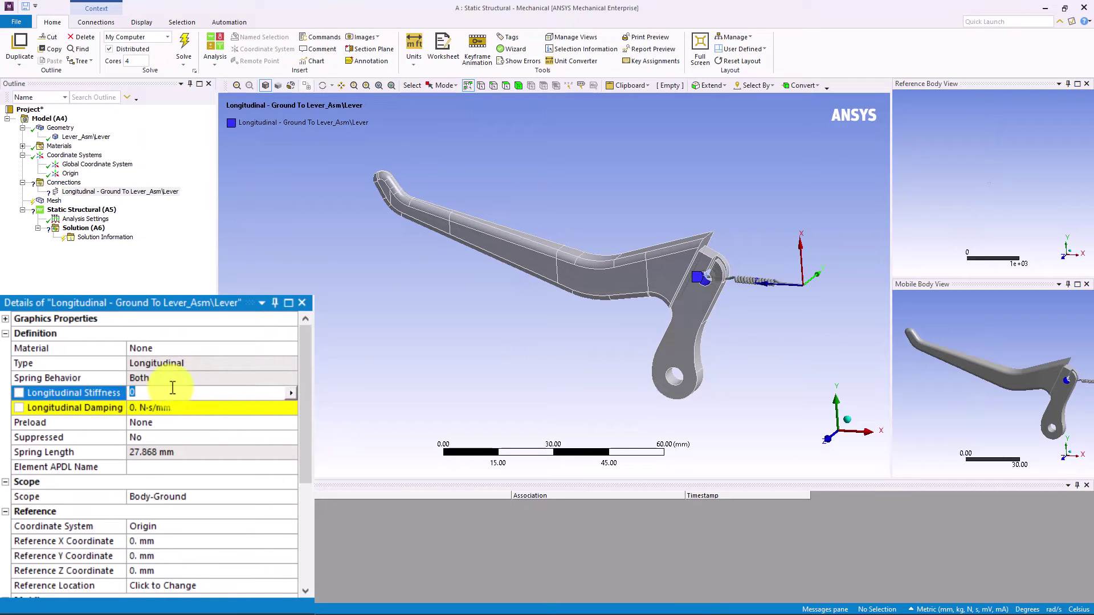
{"action": "type", "text": "2"}
{"action": "key", "text": "Return"}
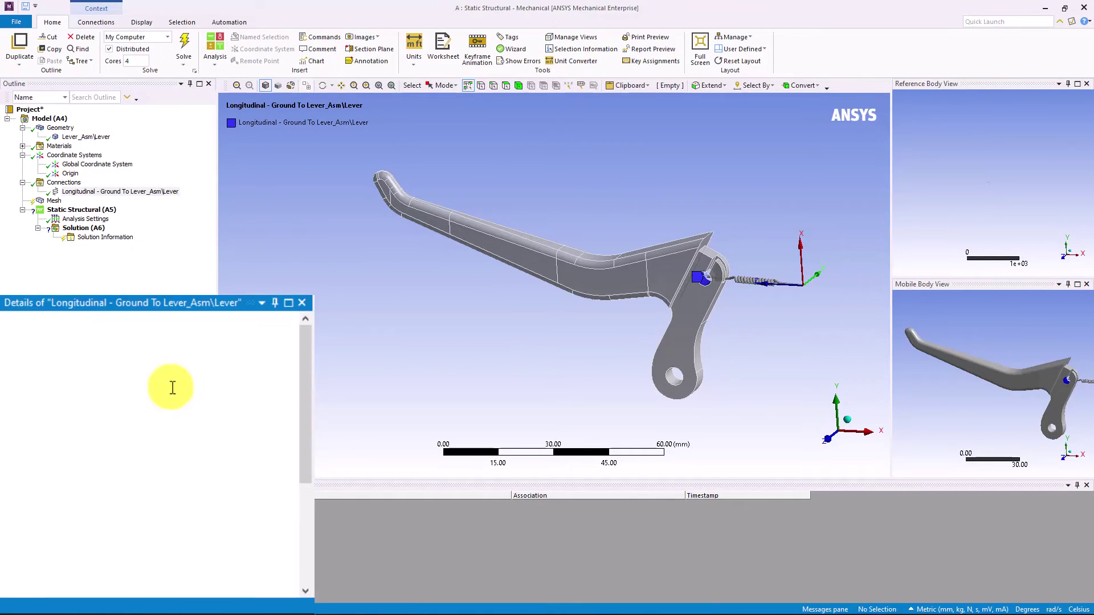
- Insert a sizing control under Mesh and scope it to the whole lever body
{"action": "right_click", "coordinate": [60, 204]}
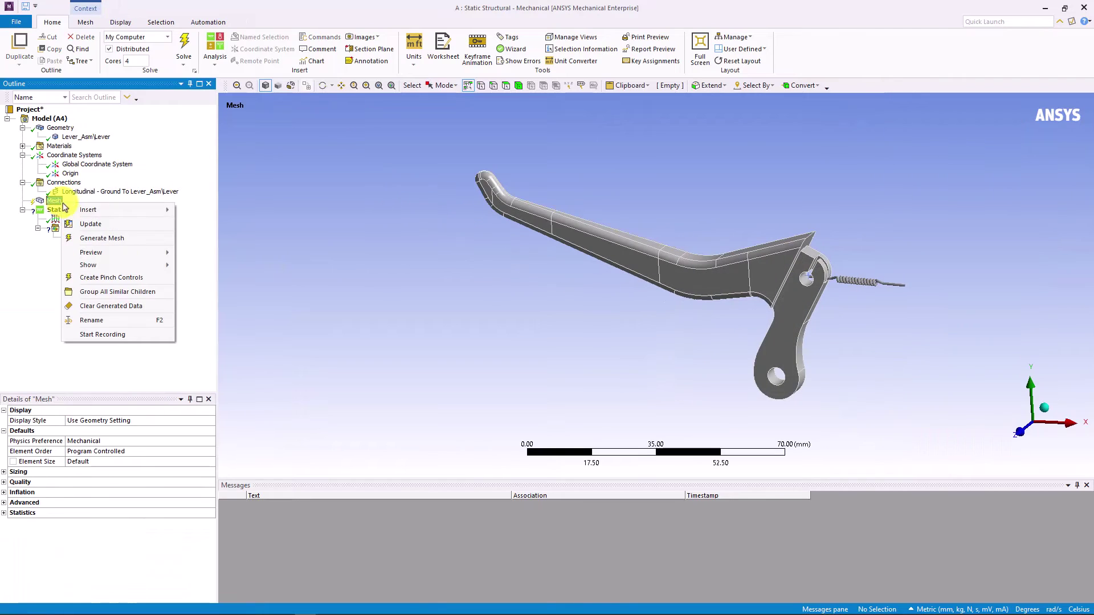
{"action": "mouse_move", "coordinate": [143, 210]}
{"action": "left_click", "coordinate": [189, 229]}
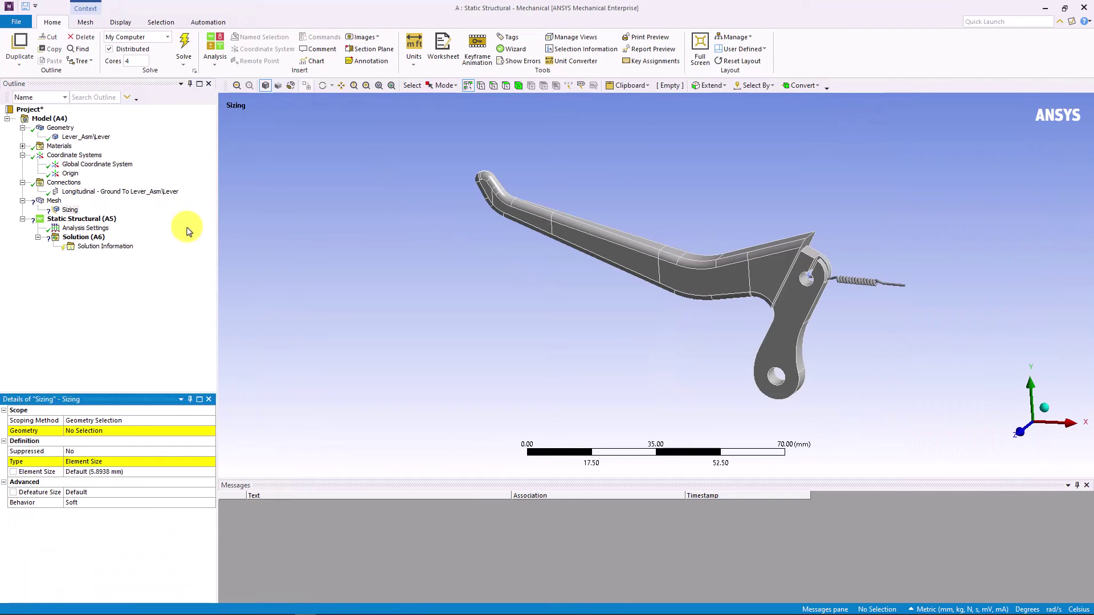
{"action": "left_click", "coordinate": [92, 431]}
{"action": "left_click", "coordinate": [646, 277]}
{"action": "key", "text": "ctrl+b"}
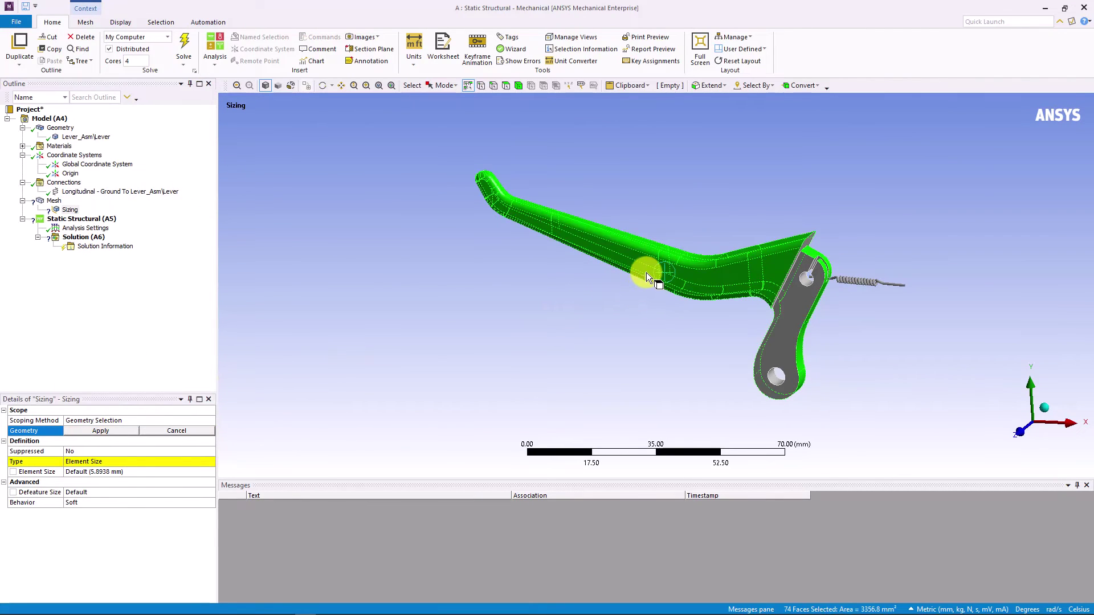
{"action": "left_click", "coordinate": [646, 272]}
{"action": "left_click", "coordinate": [100, 431]}
- Set the lever body sizing's element size to 1 mm
{"action": "left_click", "coordinate": [94, 471]}
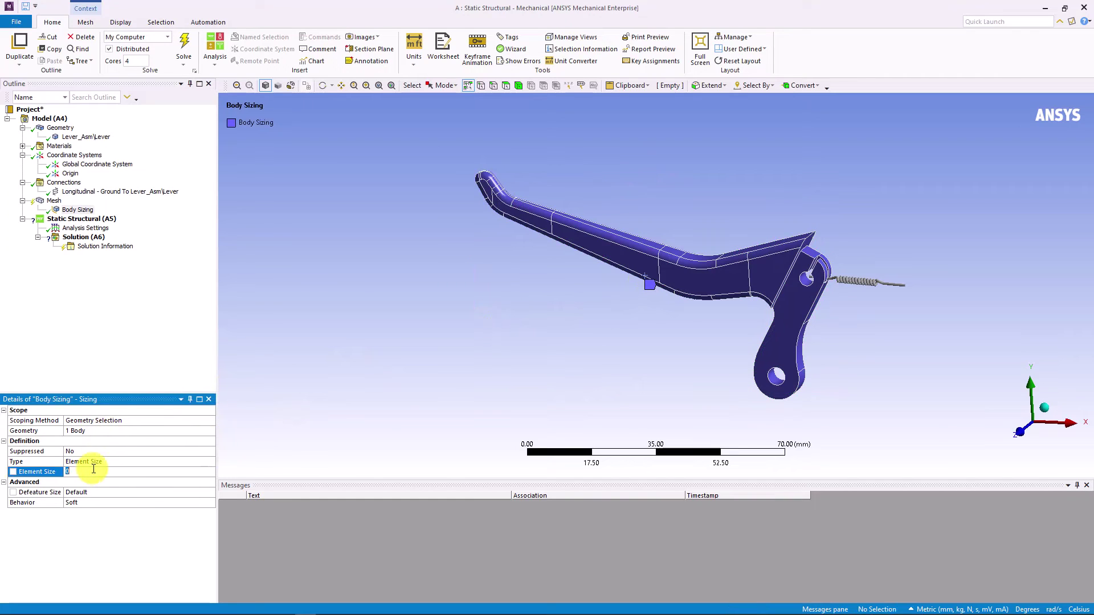
{"action": "type", "text": "1"}
{"action": "key", "text": "Return"}
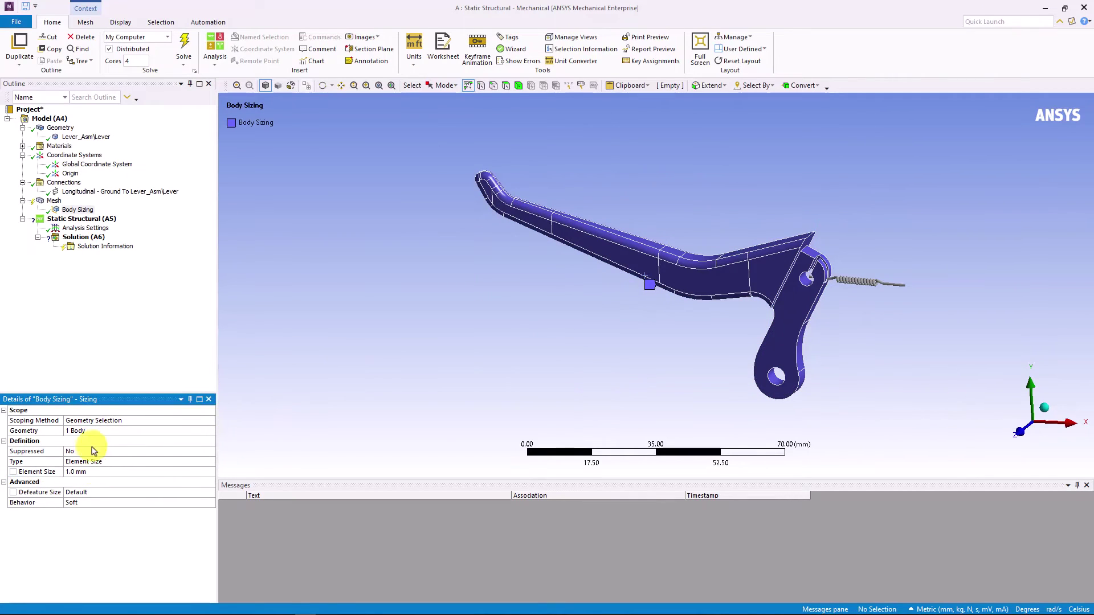
- Add a Cylindrical Support to the static structural analysis on the cylindrical face of the lever's lower pivot hole
{"action": "left_click", "coordinate": [82, 219]}
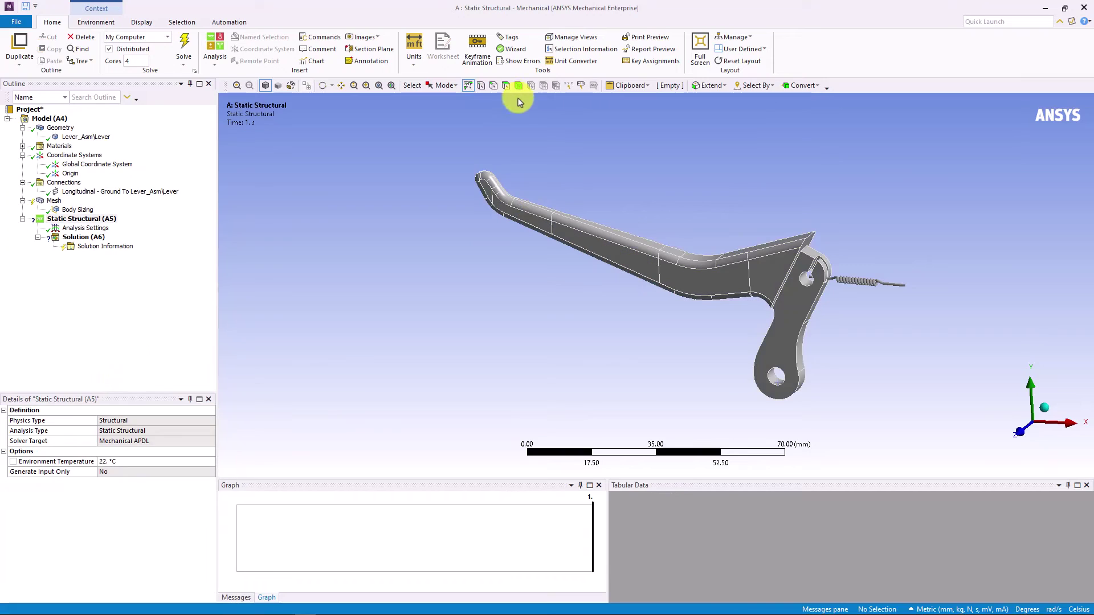
{"action": "left_click", "coordinate": [506, 86]}
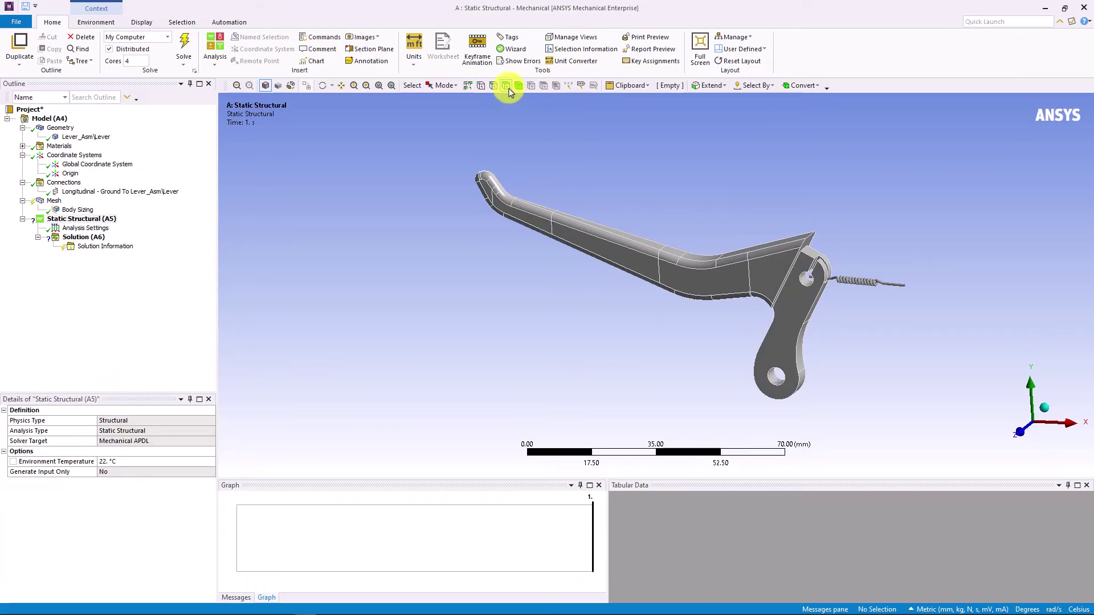
{"action": "left_click", "coordinate": [772, 380]}
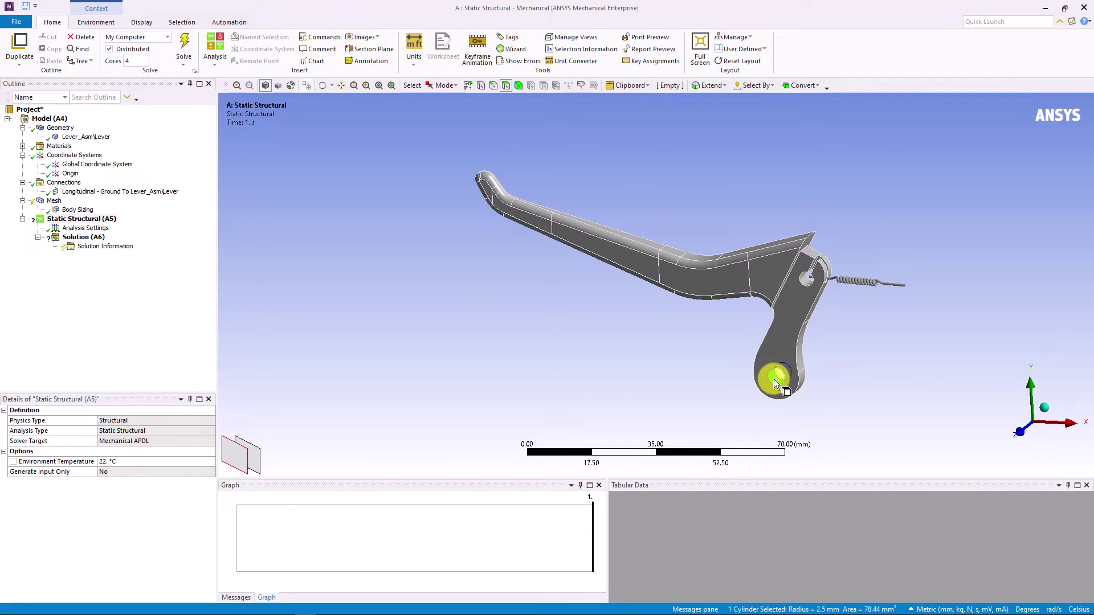
{"action": "right_click", "coordinate": [108, 220]}
{"action": "mouse_move", "coordinate": [173, 228]}
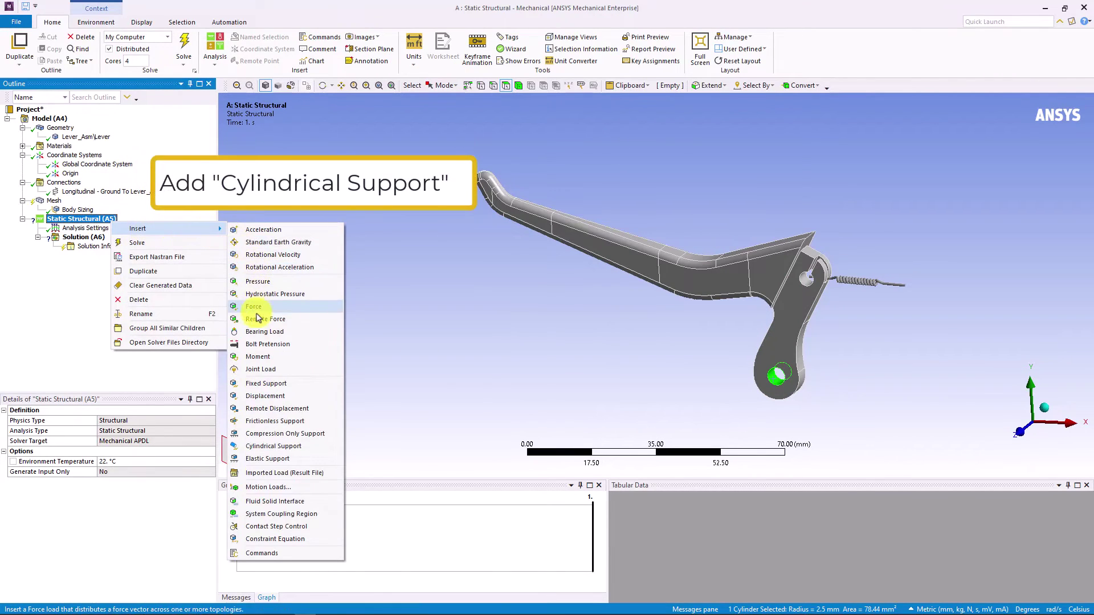
{"action": "left_click", "coordinate": [282, 446]}
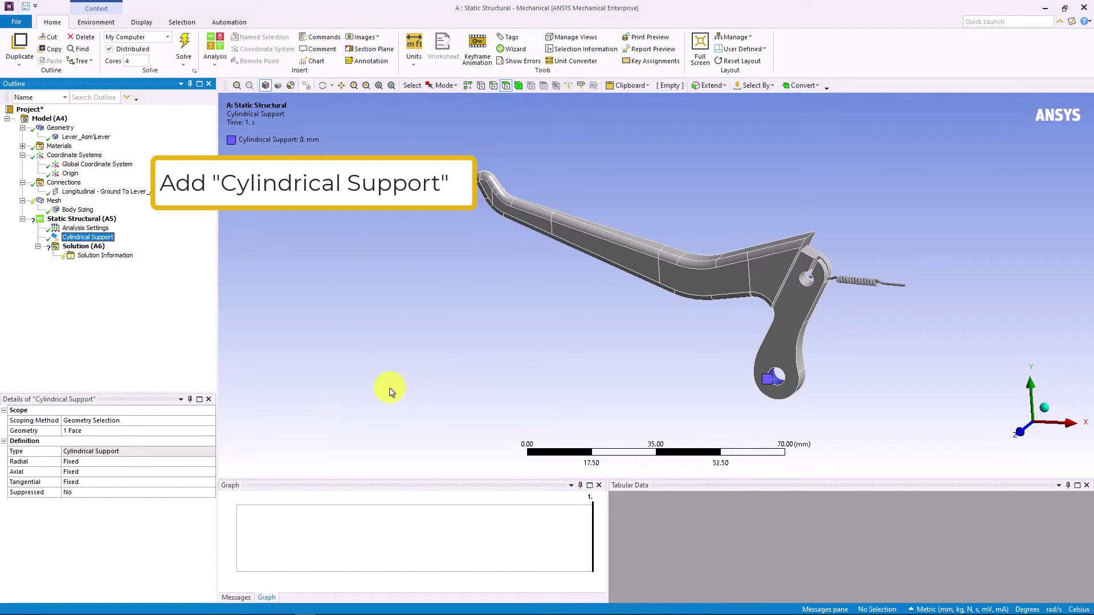
- Set the cylindrical support's tangential direction to Free
{"action": "left_click", "coordinate": [91, 481]}
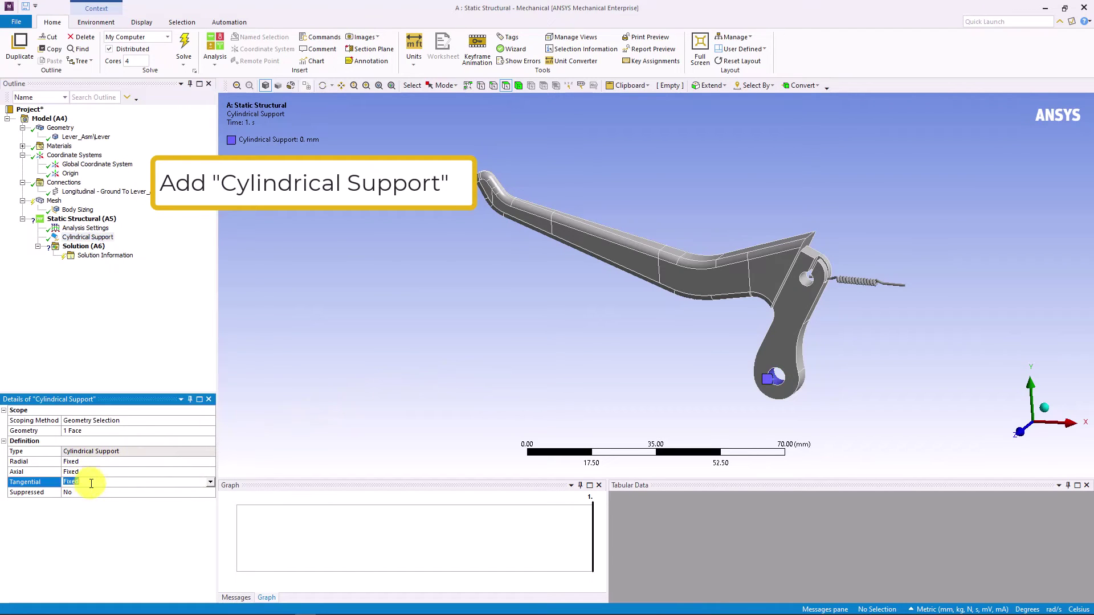
{"action": "left_click", "coordinate": [210, 483]}
{"action": "key", "text": "Down"}
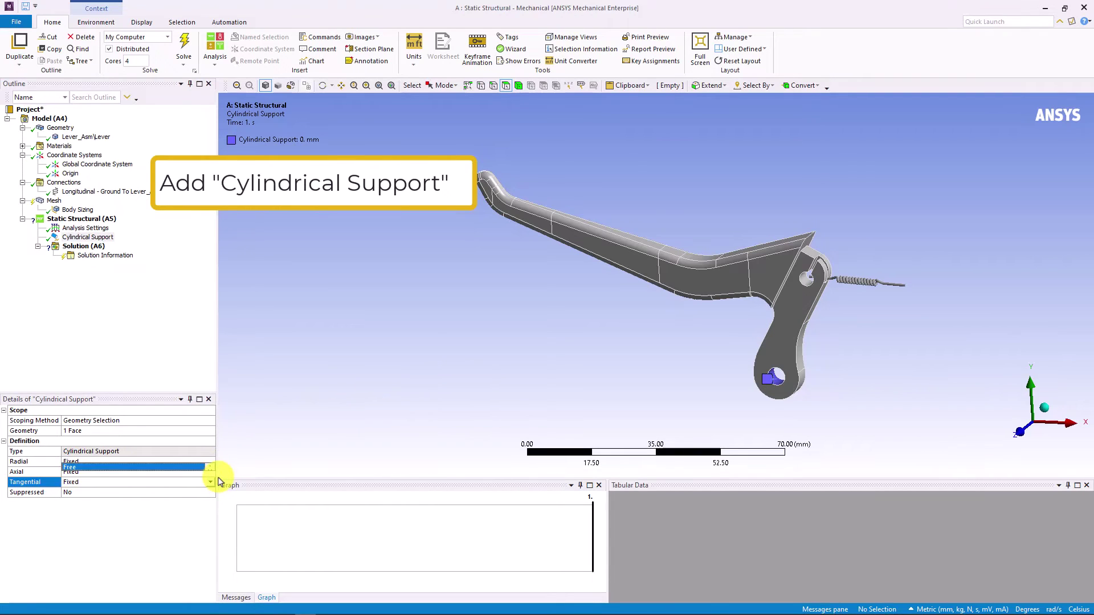
{"action": "key", "text": "Return"}
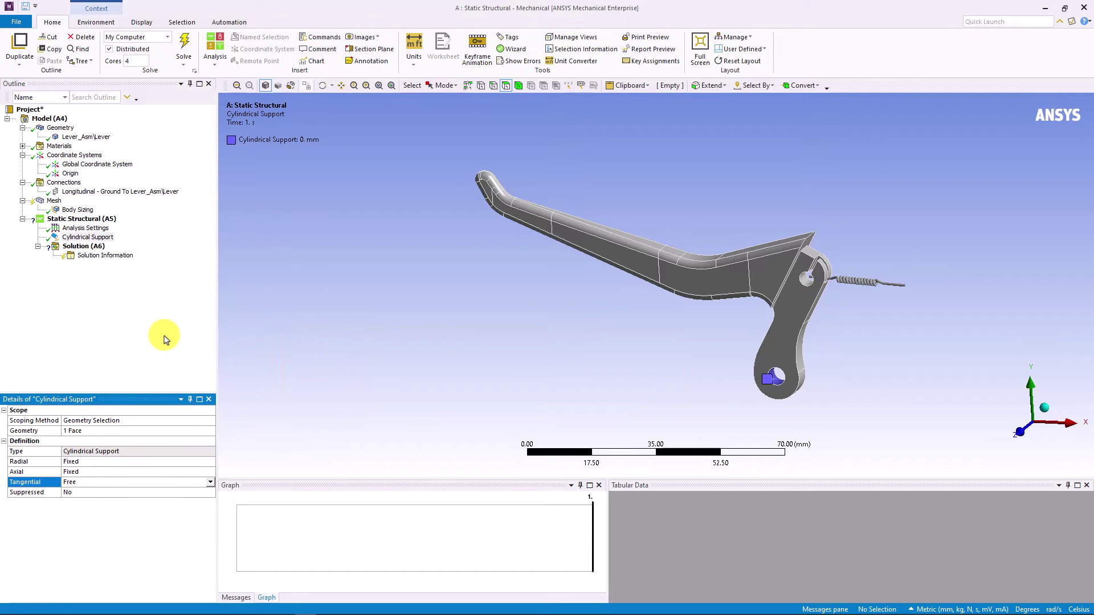
- Add a Force to the static structural analysis and scope it to the long upper face midway along the lever's handle
{"action": "left_click", "coordinate": [97, 222]}
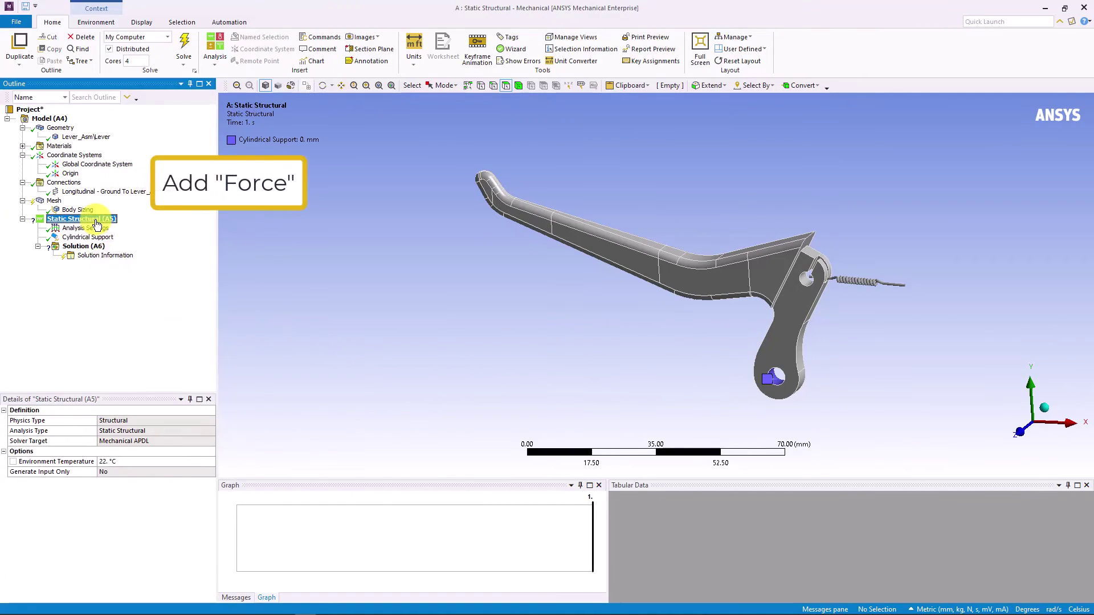
{"action": "right_click", "coordinate": [96, 221]}
{"action": "mouse_move", "coordinate": [148, 227]}
{"action": "left_click", "coordinate": [239, 220]}
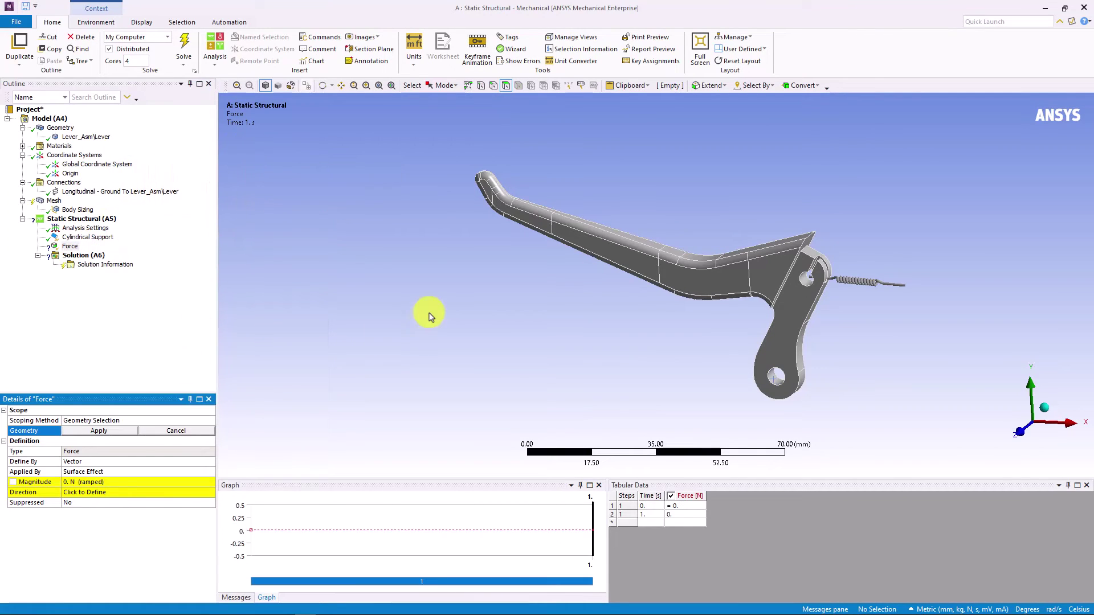
{"action": "middle_click_drag", "start_coordinate": [430, 317], "coordinate": [520, 279]}
{"action": "left_click", "coordinate": [629, 246]}
{"action": "left_click", "coordinate": [103, 432]}
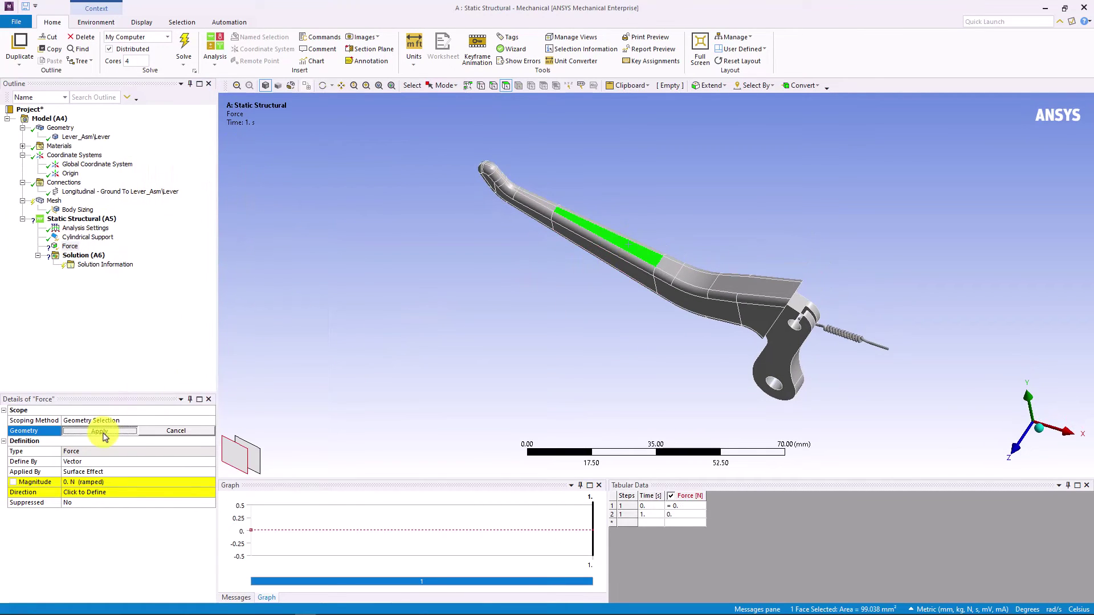
- Define the force by components and set its Y component to -15 N
{"action": "left_click", "coordinate": [211, 462]}
{"action": "left_click", "coordinate": [212, 462]}
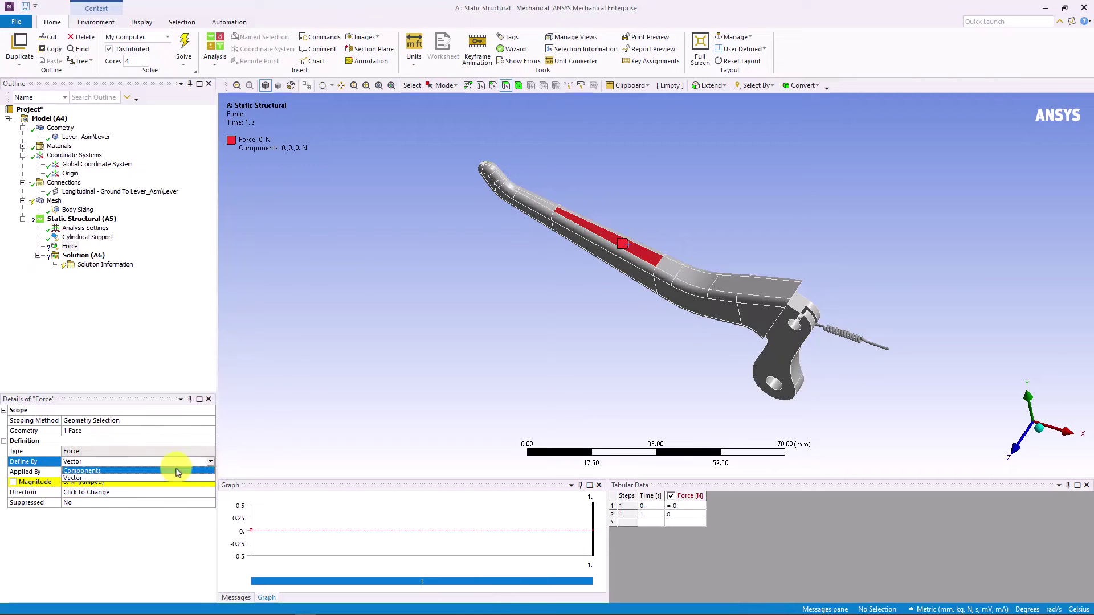
{"action": "left_click", "coordinate": [177, 464]}
{"action": "left_click", "coordinate": [96, 502]}
{"action": "type", "text": "-15"}
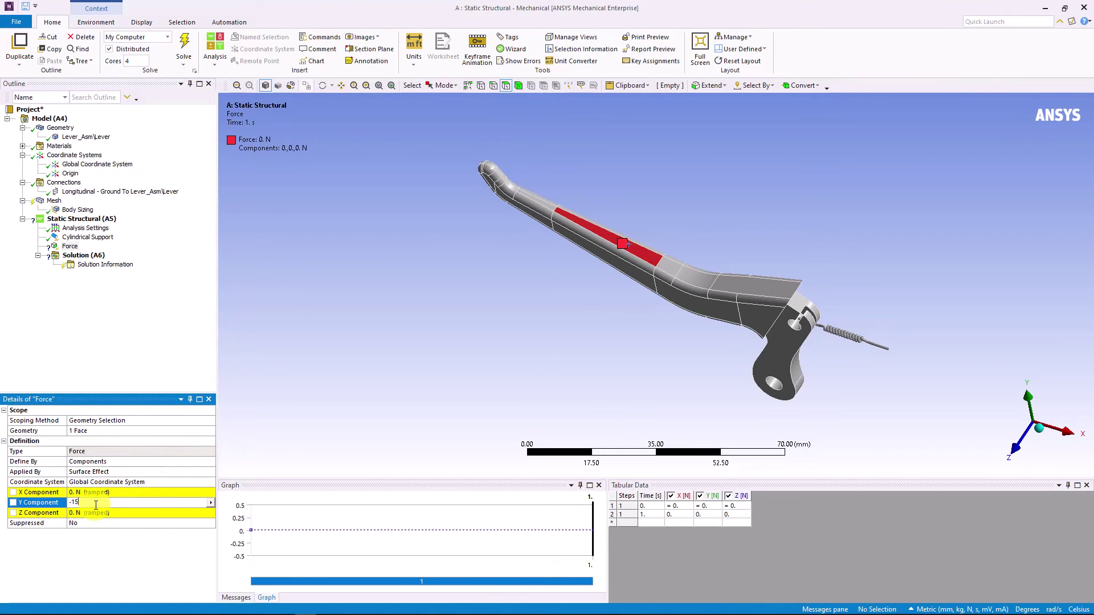
{"action": "key", "text": "Return"}
- Insert an Equivalent (von-Mises) Stress result under the solution and solve the analysis
{"action": "right_click", "coordinate": [86, 255]}
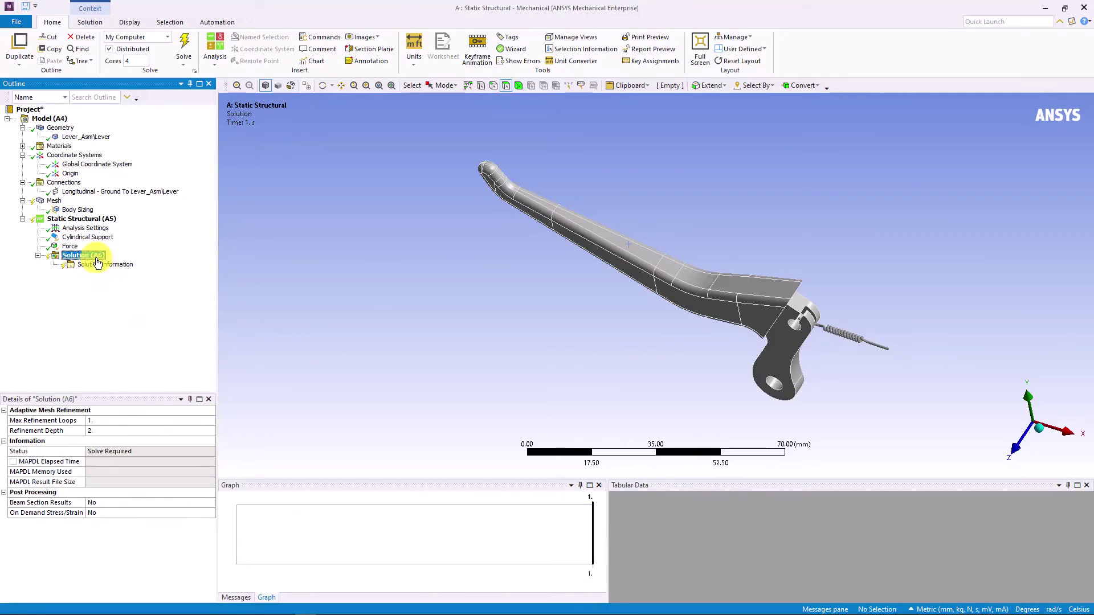
{"action": "mouse_move", "coordinate": [147, 269]}
{"action": "mouse_move", "coordinate": [273, 288]}
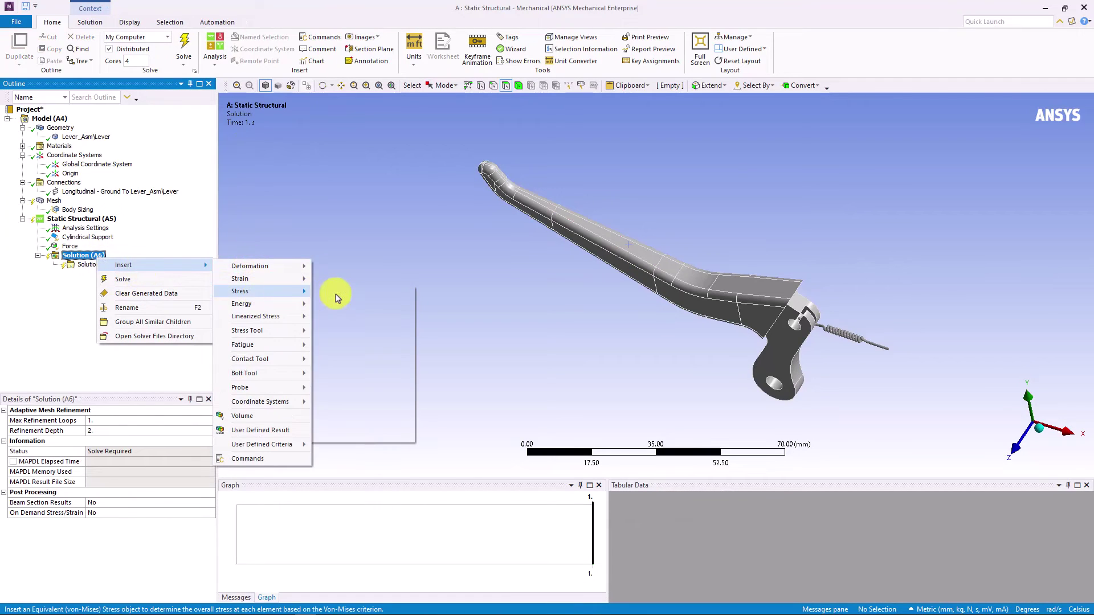
{"action": "left_click", "coordinate": [337, 292]}
{"action": "right_click", "coordinate": [83, 255]}
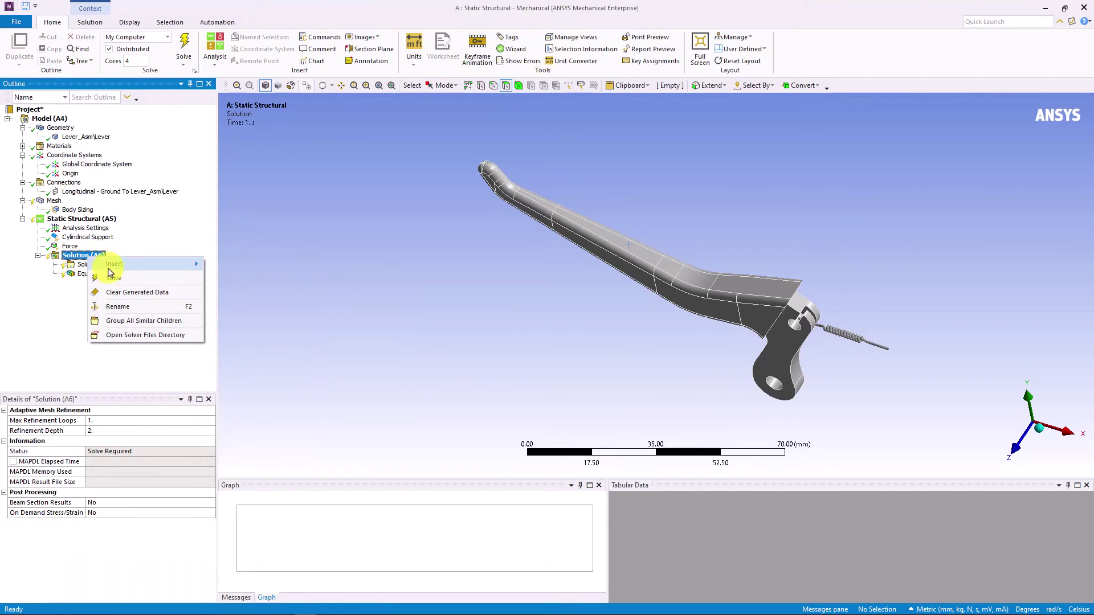
{"action": "left_click", "coordinate": [115, 279]}
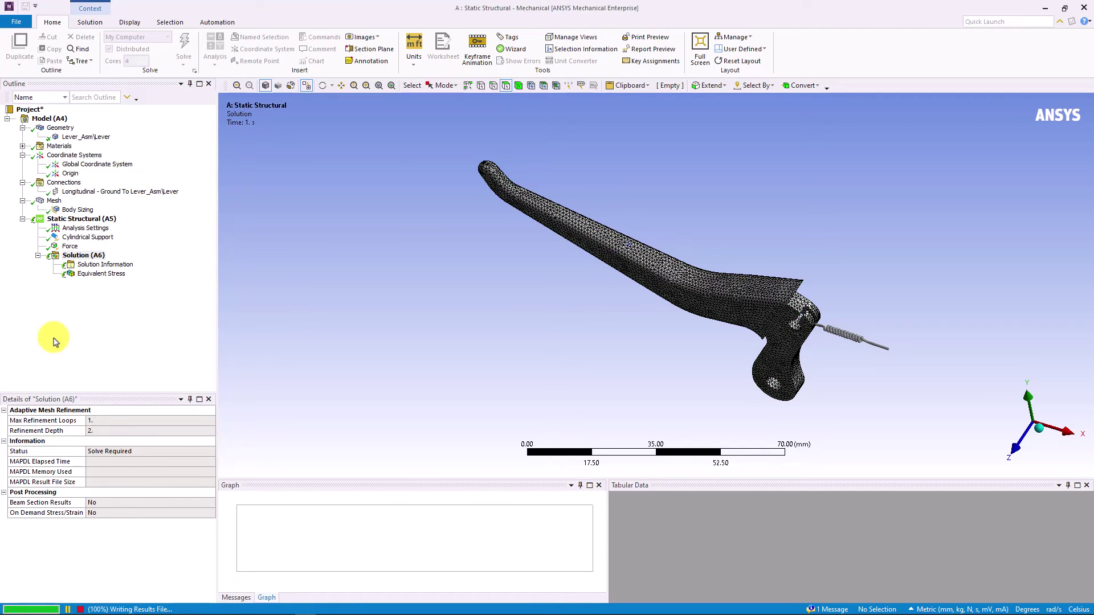
- Display the equivalent stress result on the lever and play its animation
{"action": "left_click", "coordinate": [91, 273]}
{"action": "left_click_drag", "start_coordinate": [549, 349], "coordinate": [427, 456]}
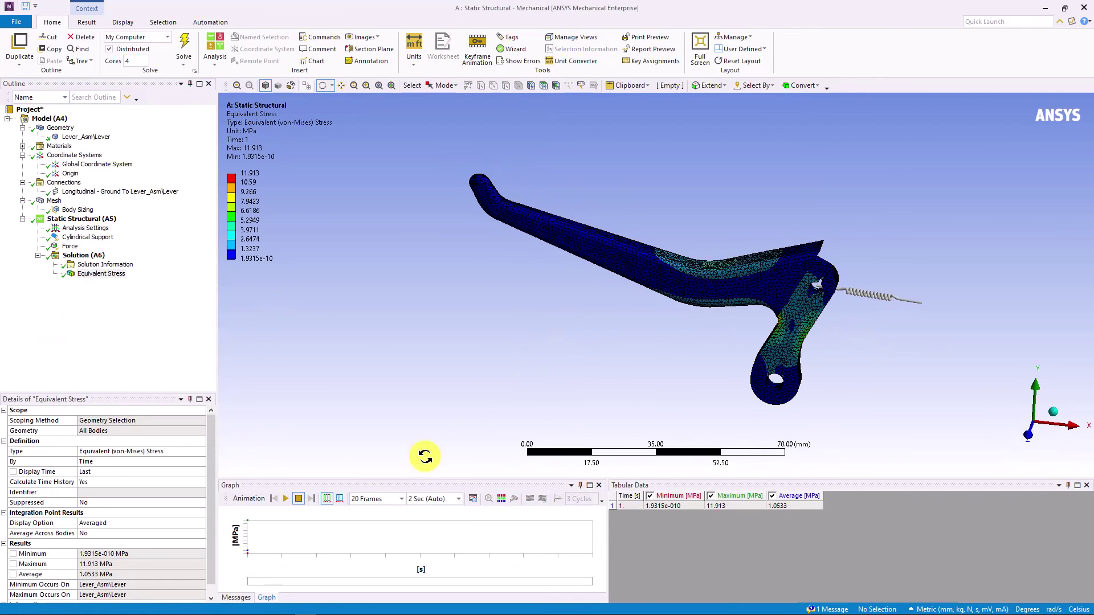
{"action": "left_click", "coordinate": [285, 504]}
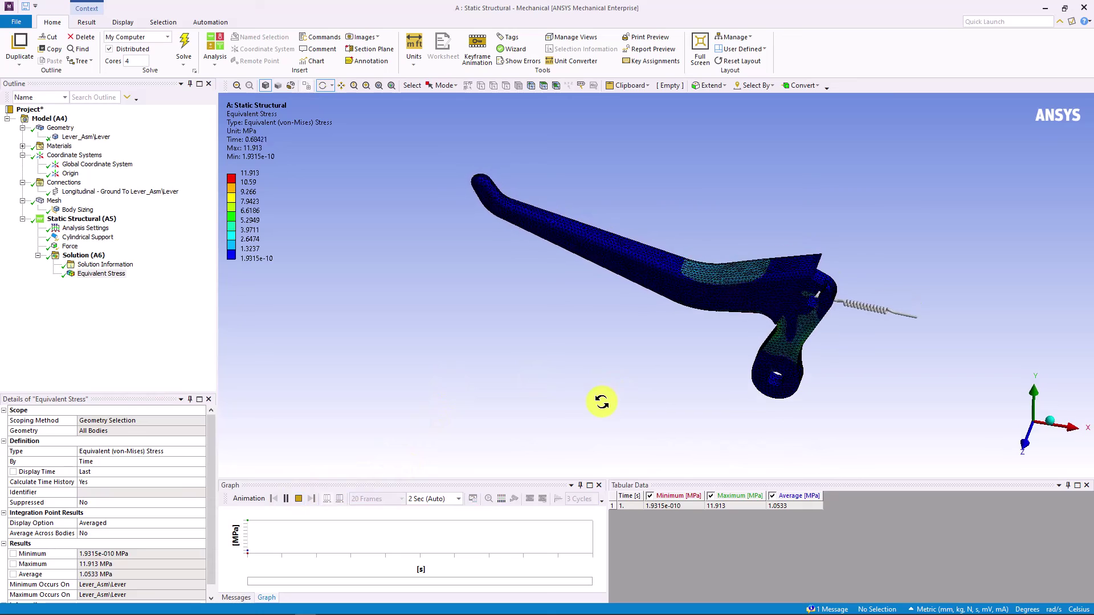